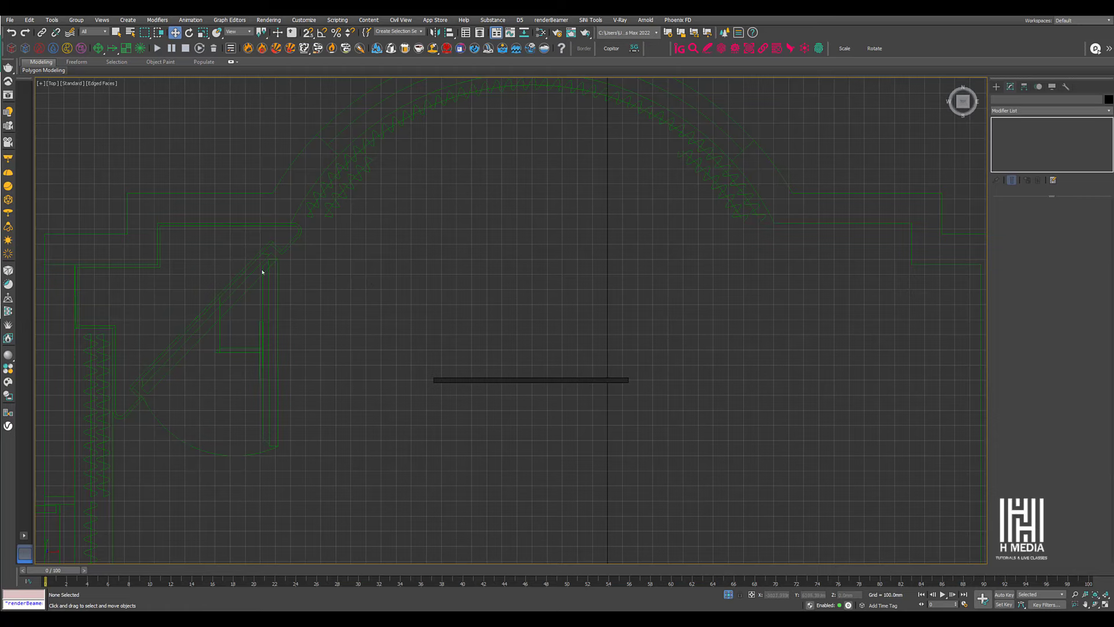
# Start the Rotate reference tool on the flat panel in the top view and turn on snapping with Vertex as the only snap type.
pyautogui.scroll(2, 270, 261)
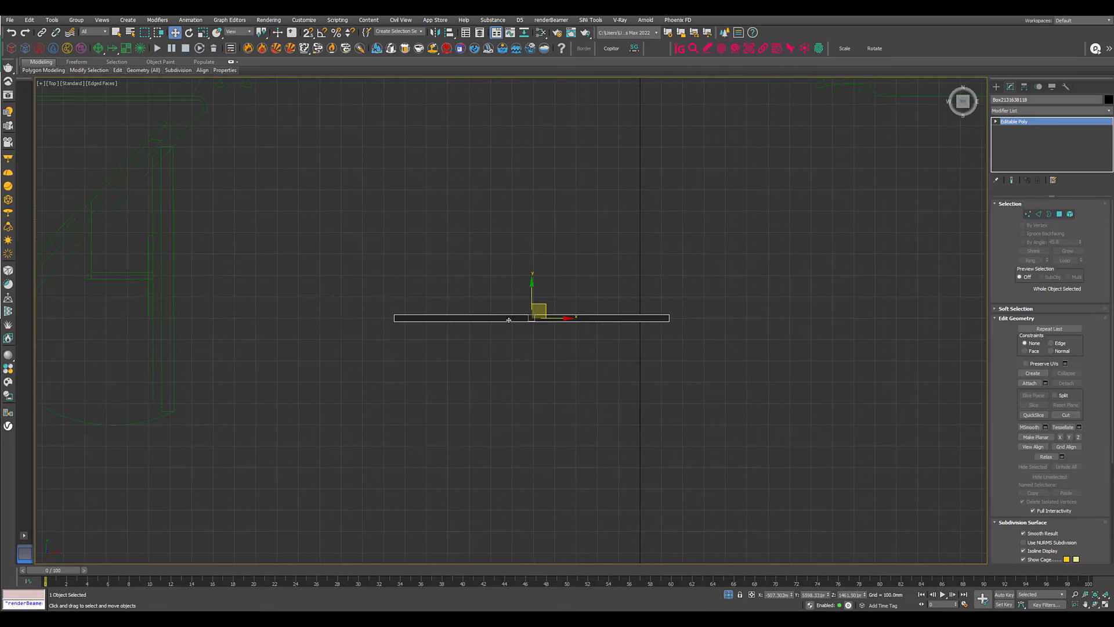
pyautogui.press('p')
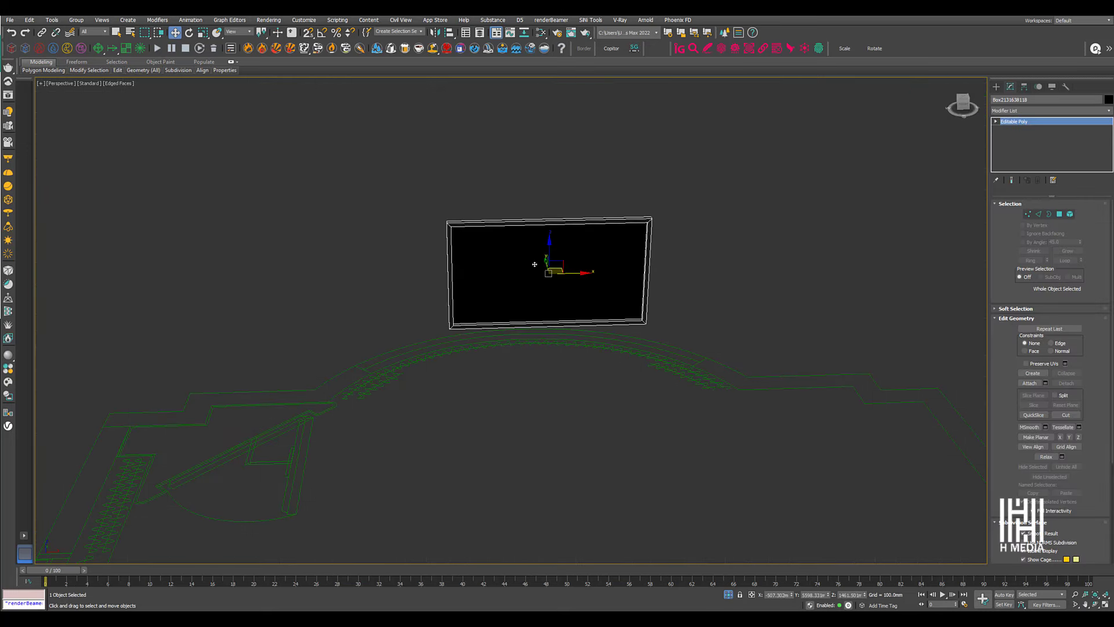
pyautogui.moveTo(524, 268); pyautogui.dragTo(549, 229, button='middle')
pyautogui.press('t')
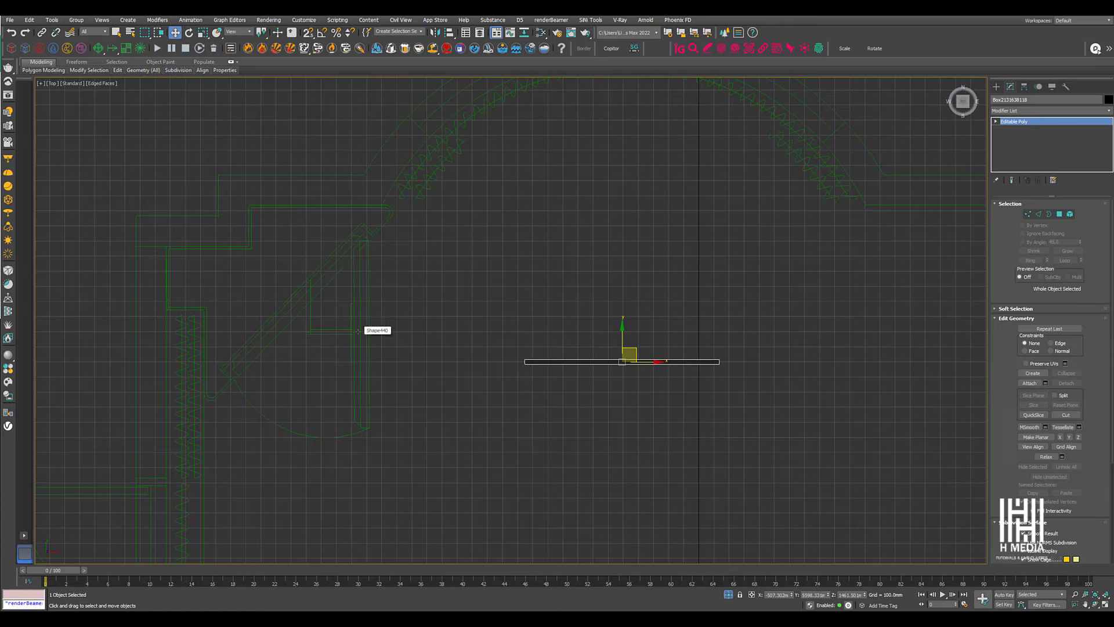
pyautogui.click(875, 48)
pyautogui.moveTo(625, 264); pyautogui.dragTo(572, 250, button='middle')
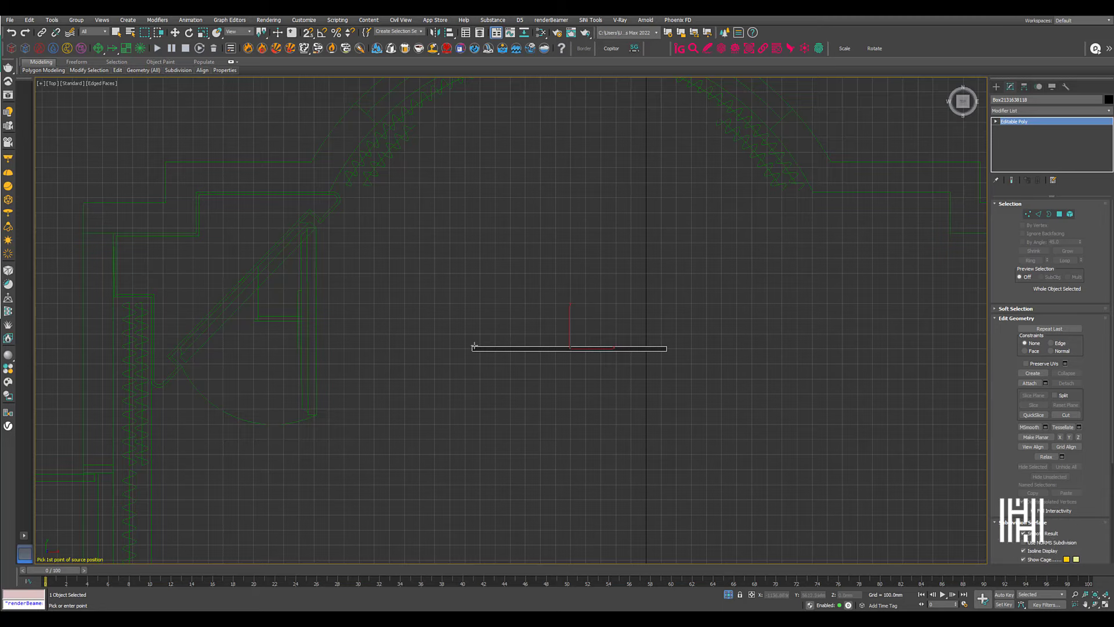
pyautogui.scroll(5, 474, 347)
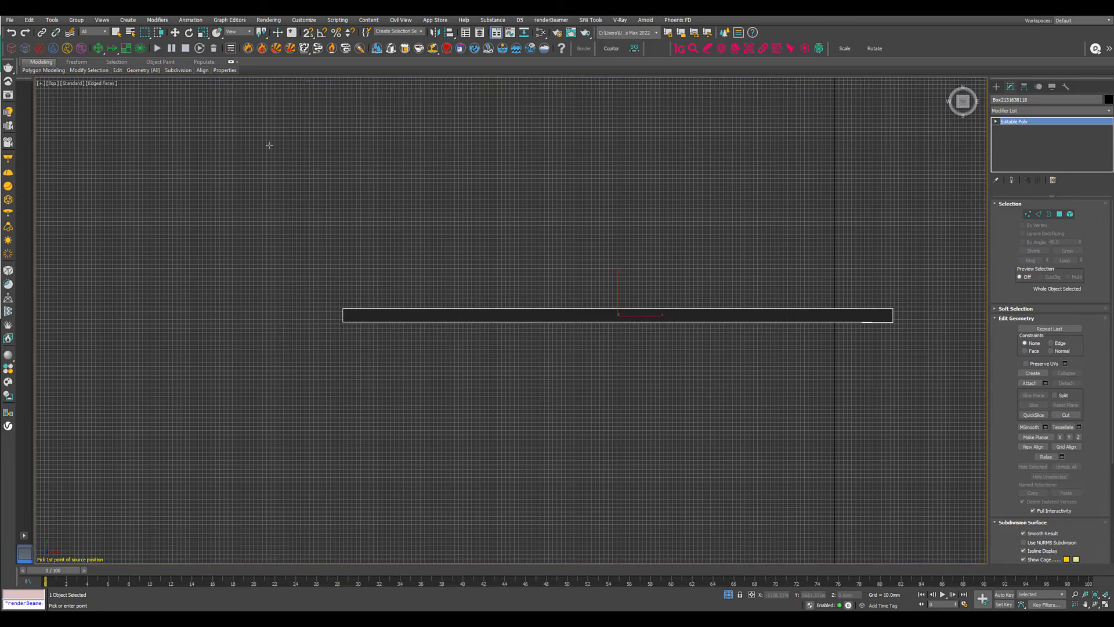
pyautogui.click(308, 33)
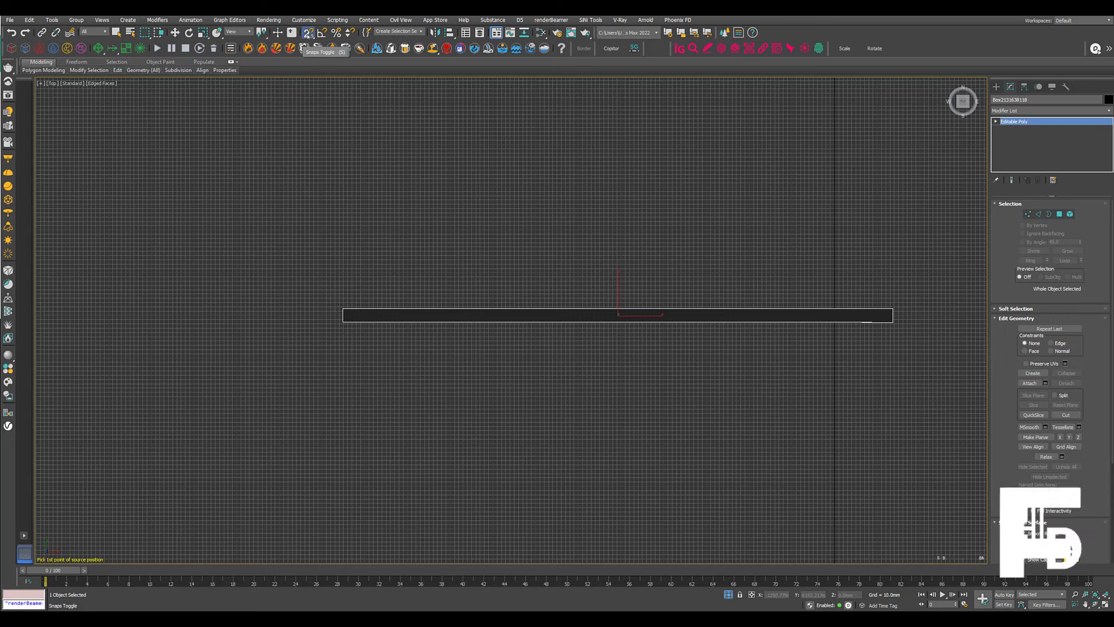
pyautogui.rightClick(308, 33)
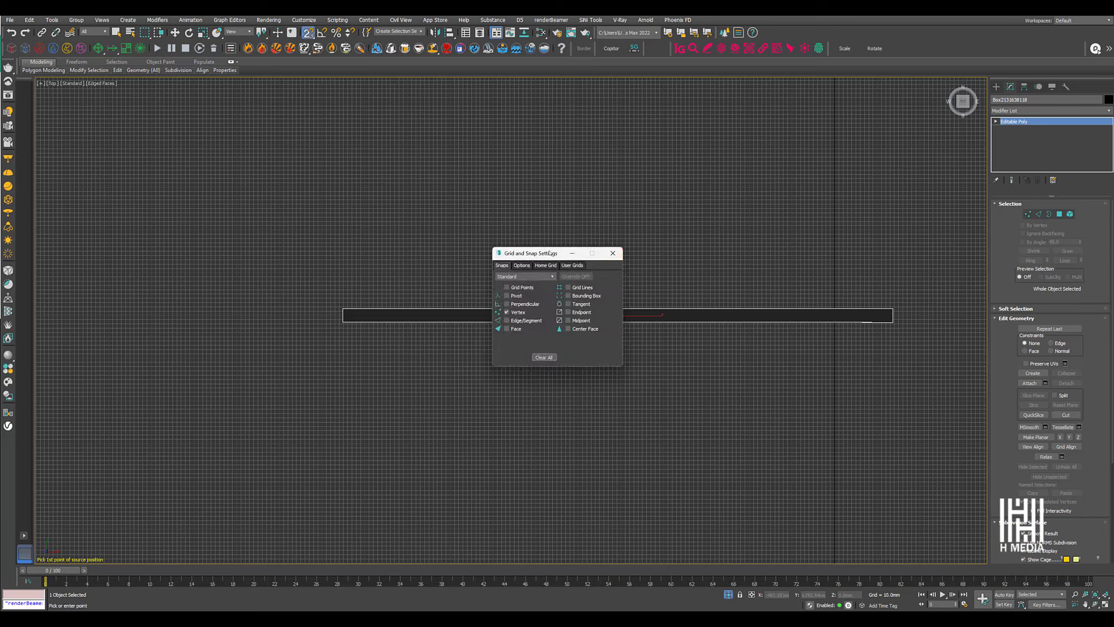
pyautogui.moveTo(545, 256); pyautogui.dragTo(589, 149)
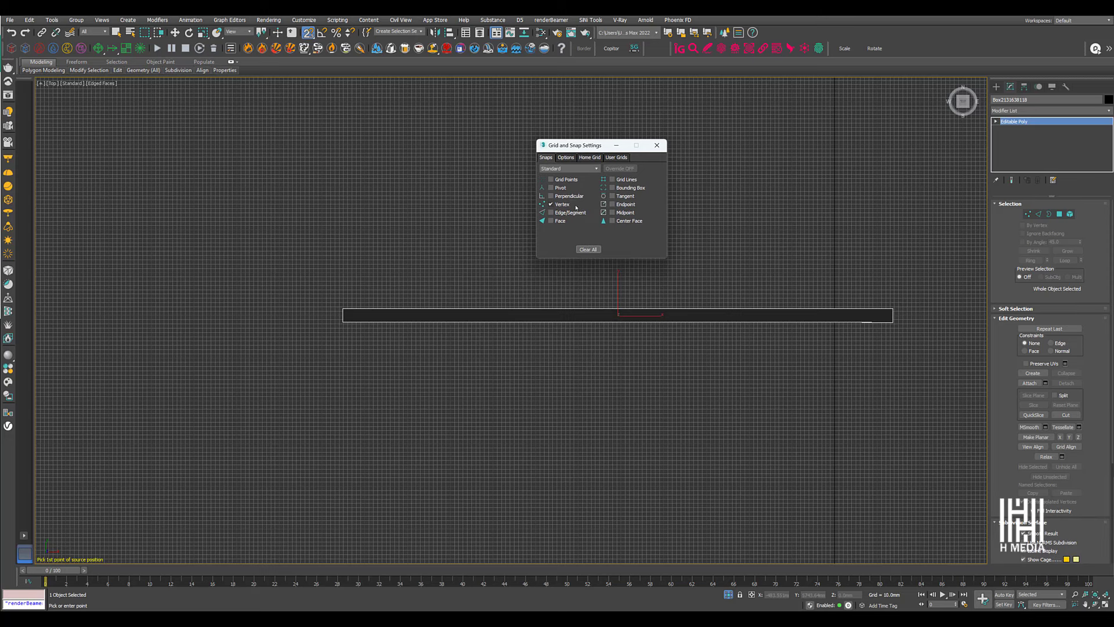
pyautogui.click(657, 146)
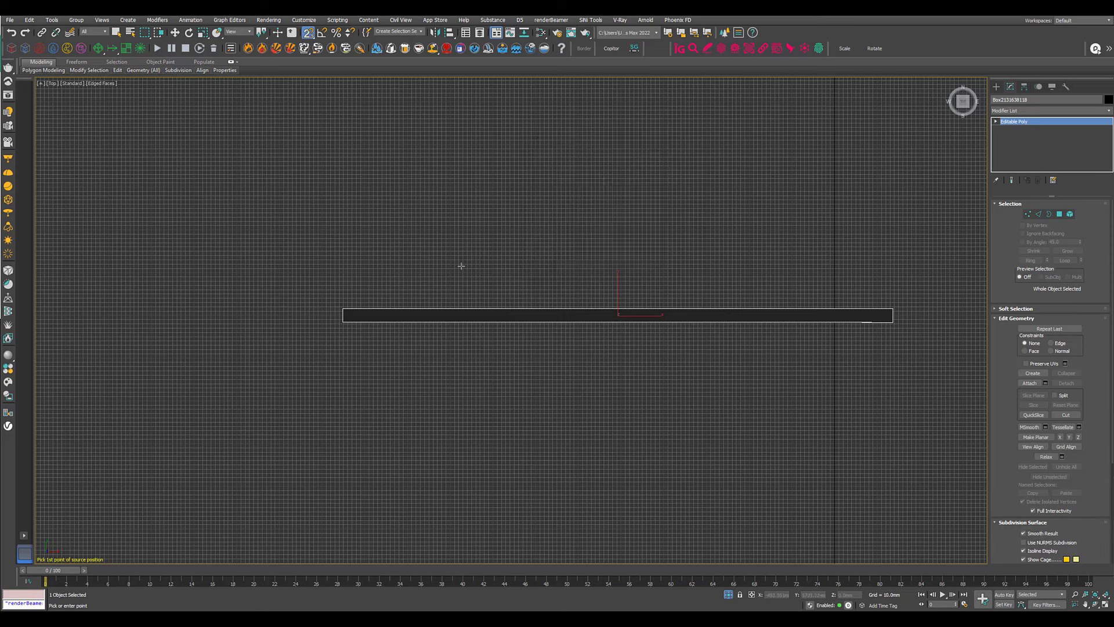
# Align the panel to the plan's diagonal line by matching the two ends of its upper edge to two snapped points on the line.
pyautogui.click(342, 308)
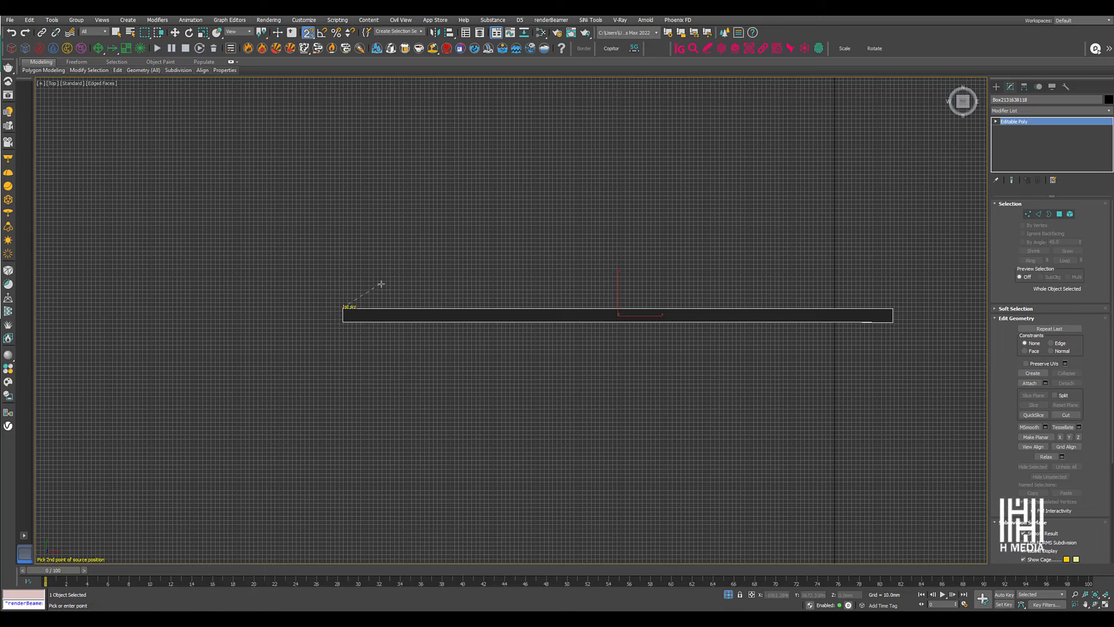
pyautogui.click(893, 308)
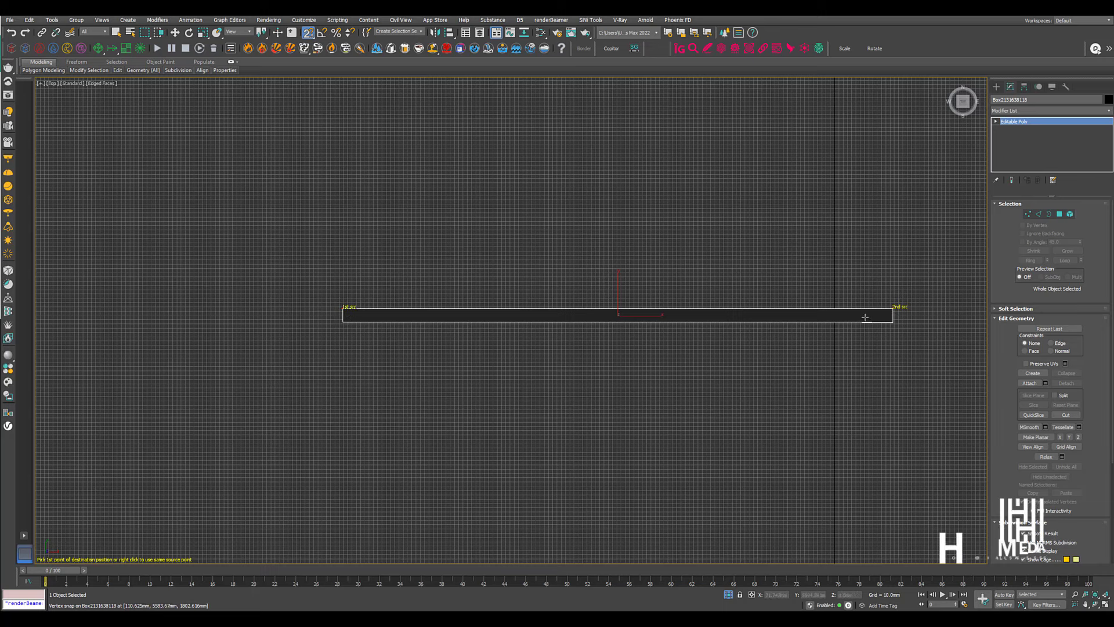
pyautogui.scroll(-2, 822, 373)
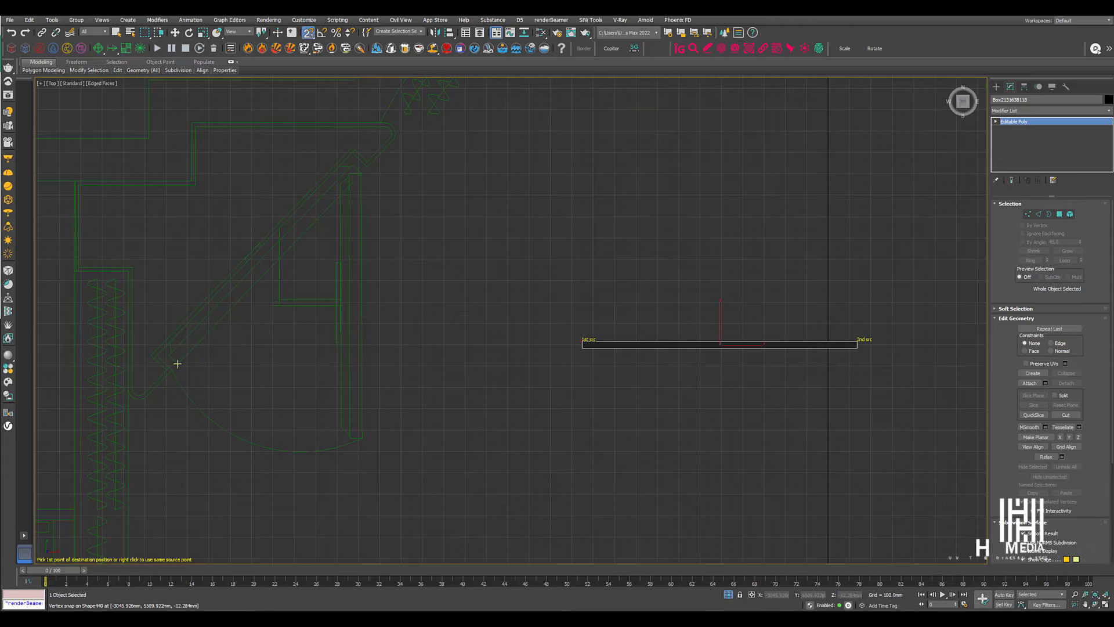
pyautogui.click(178, 364)
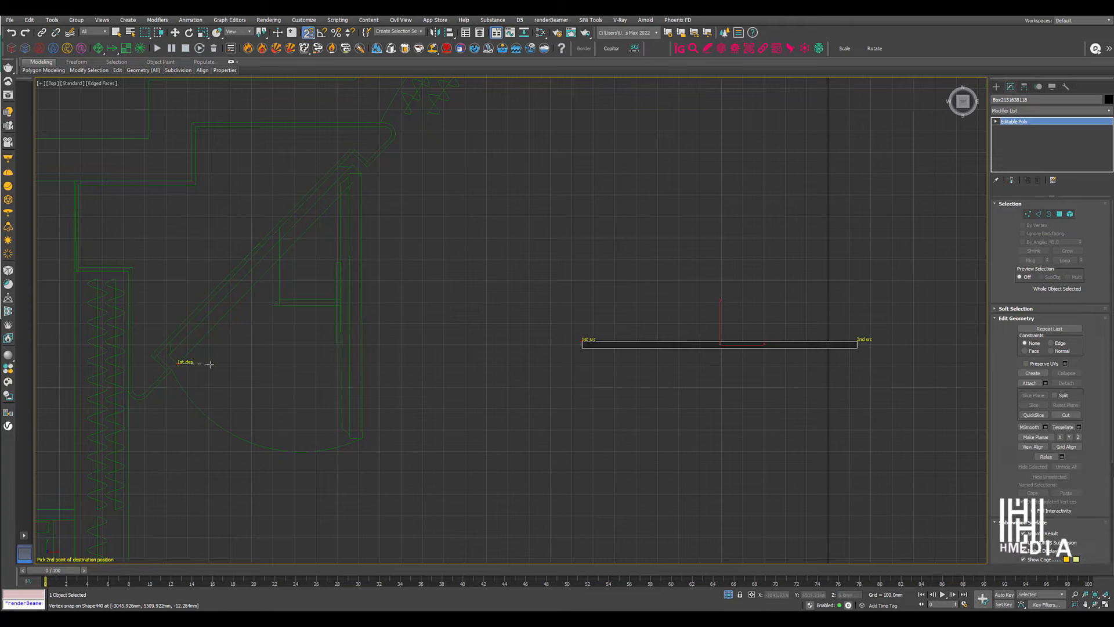
pyautogui.click(362, 174)
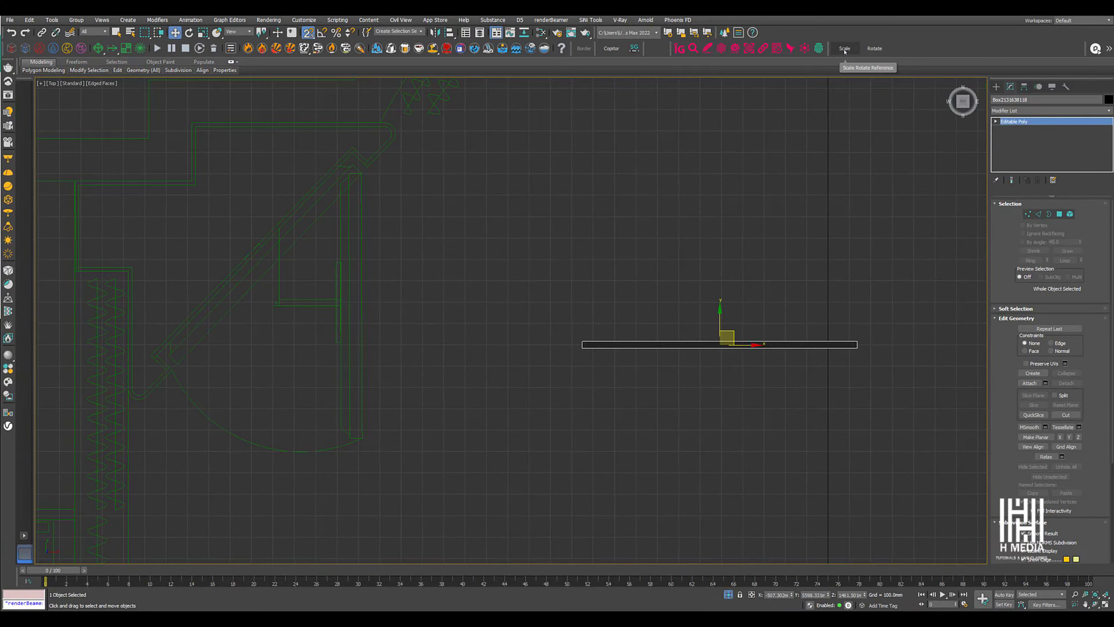
# Use Scale Rotate Reference to fit the panel to the diagonal line, matching its upper edge's ends to the line's two snapped points.
pyautogui.click(845, 50)
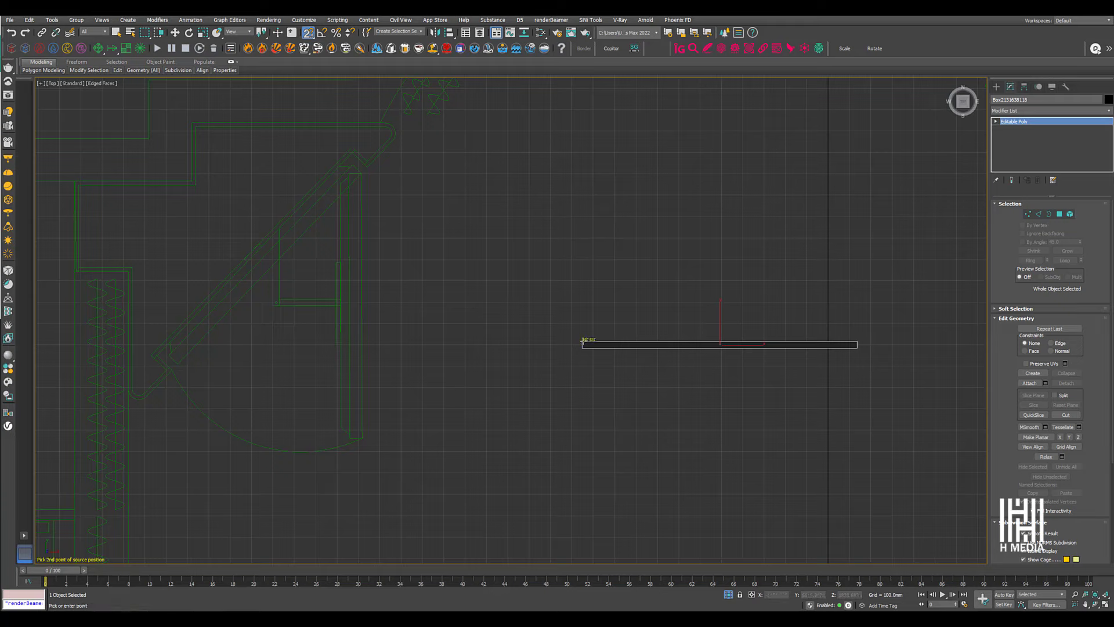
pyautogui.click(583, 342)
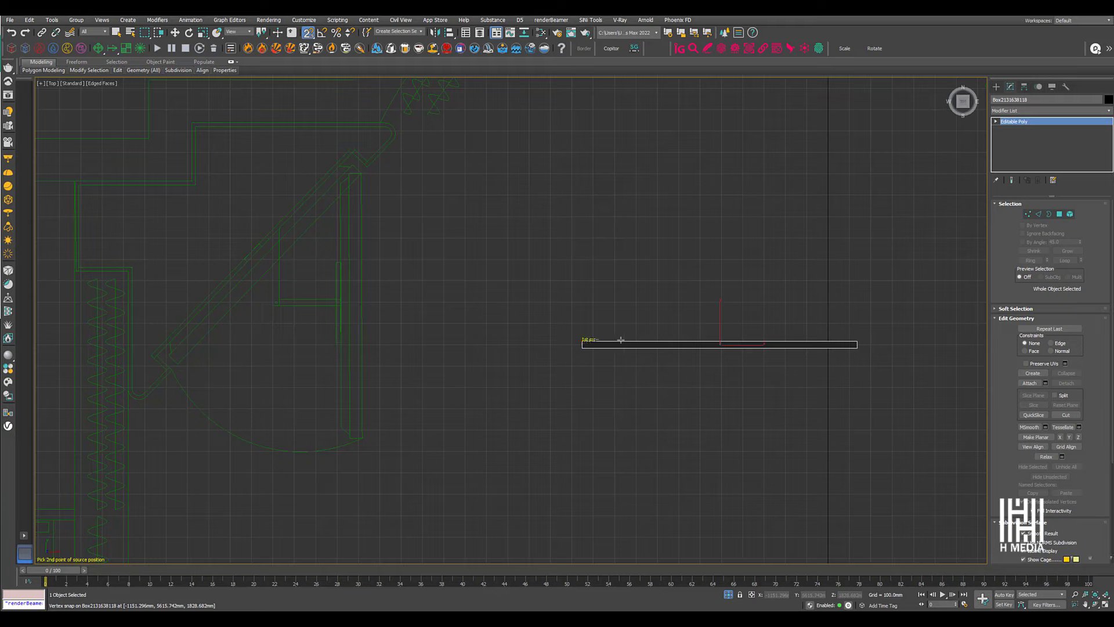
pyautogui.click(858, 342)
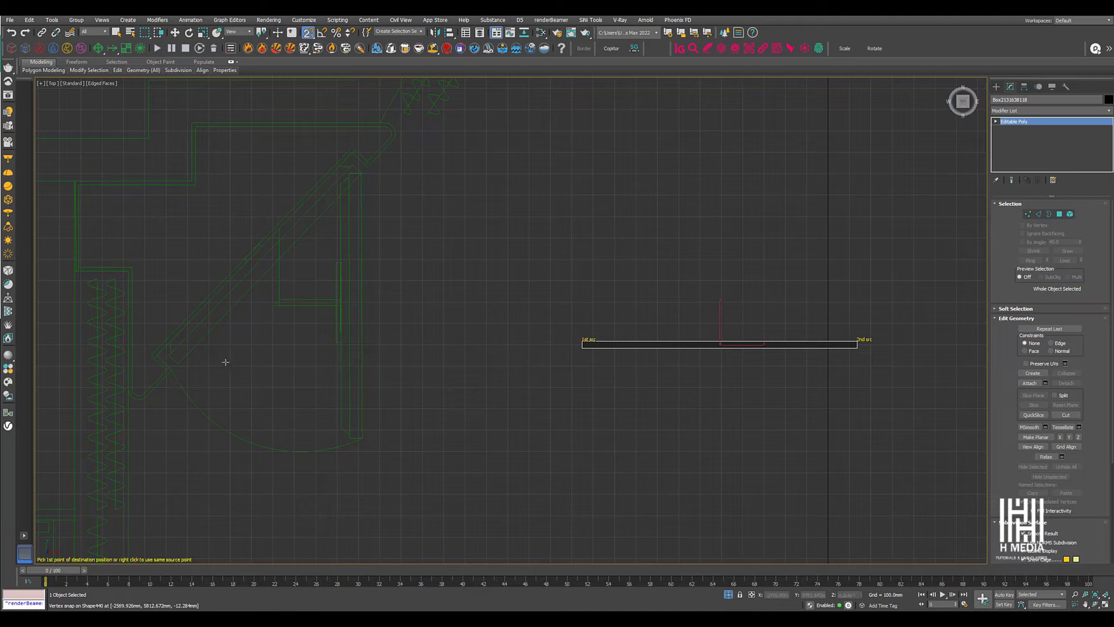
pyautogui.click(177, 364)
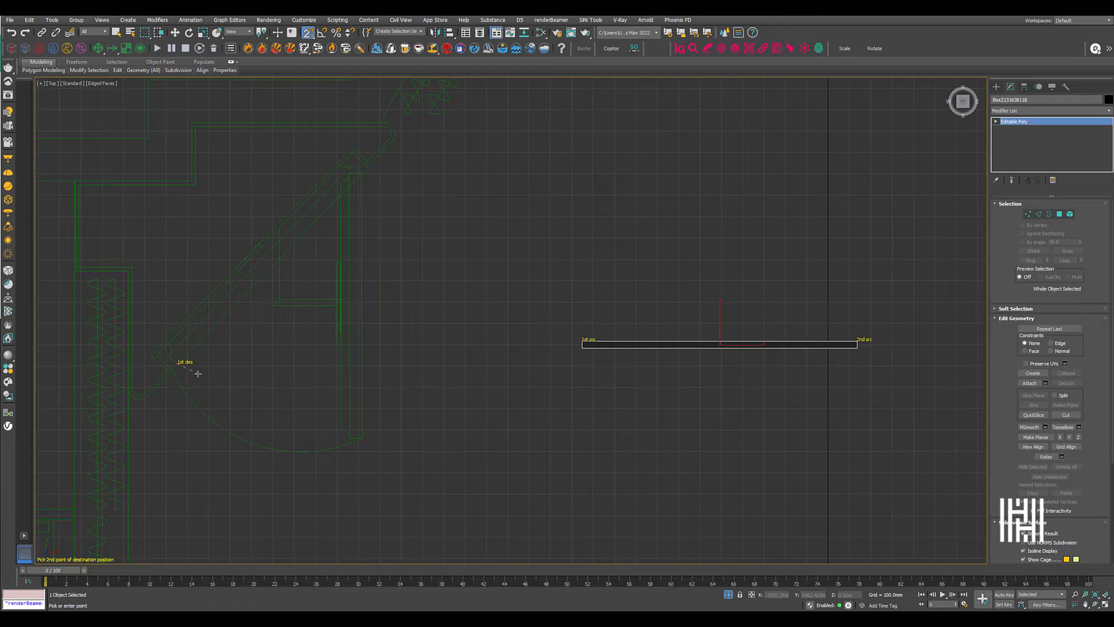
pyautogui.click(362, 174)
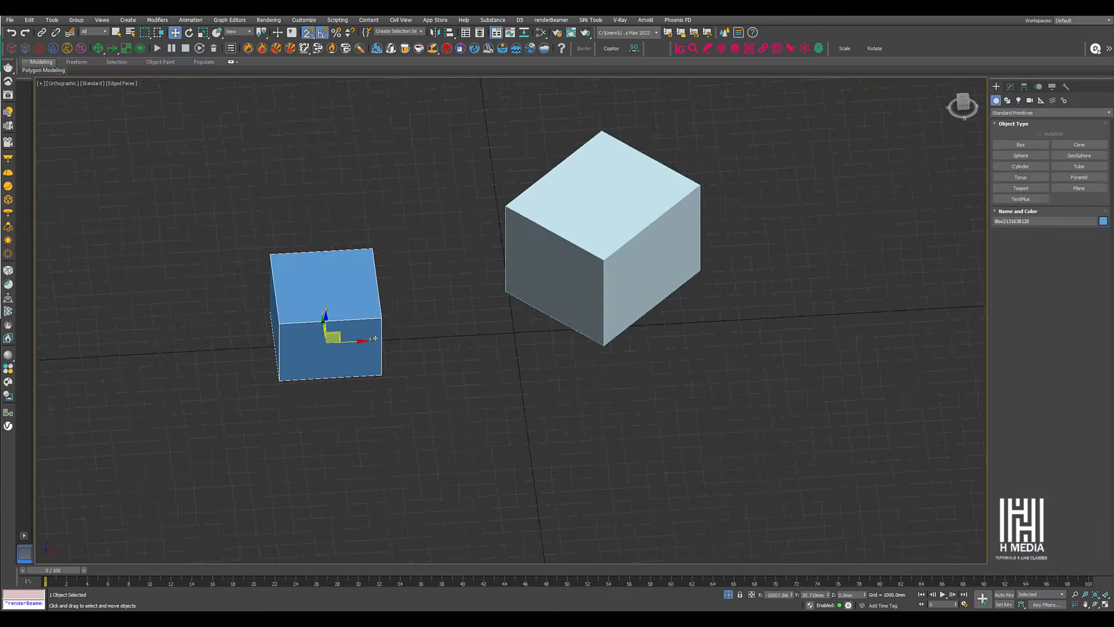
# Switch the snap mode to 3D and select the light-blue box.
pyautogui.keyDown('alt'); pyautogui.moveTo(429, 313); pyautogui.dragTo(469, 363, button='middle'); pyautogui.keyUp('alt')
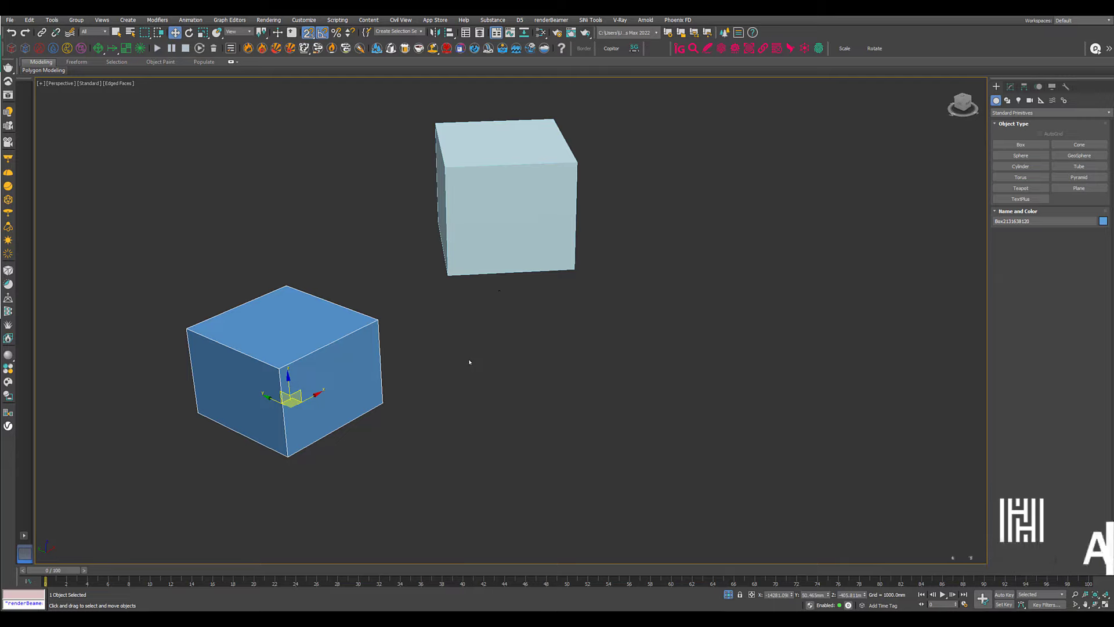
pyautogui.moveTo(309, 33); pyautogui.dragTo(312, 73)
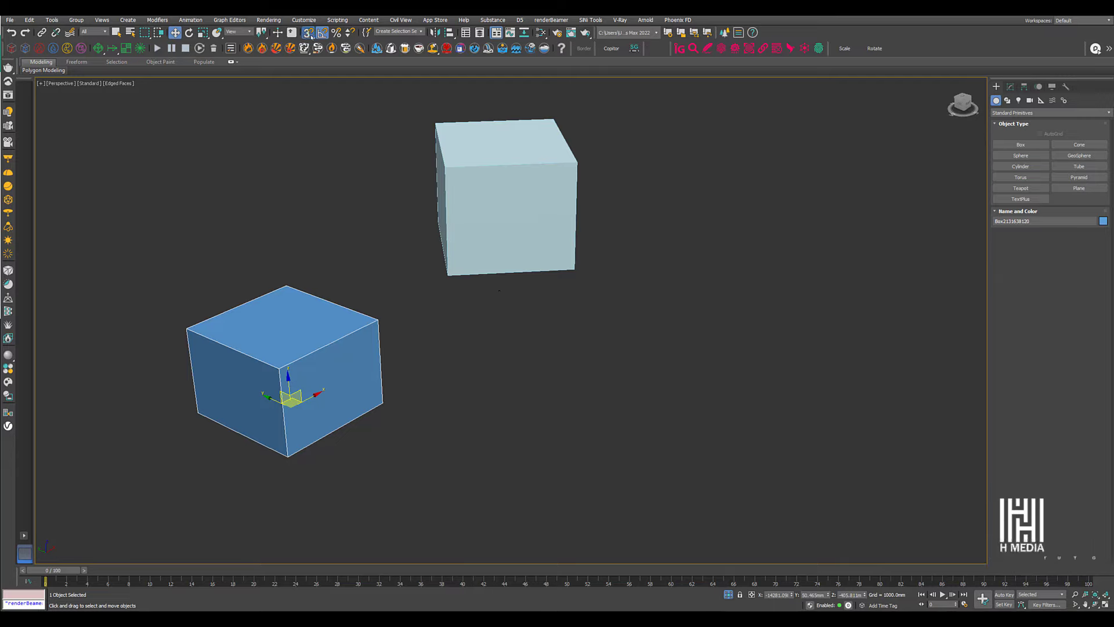
pyautogui.click(530, 176)
pyautogui.moveTo(531, 176); pyautogui.dragTo(565, 214, button='middle')
pyautogui.press('t')
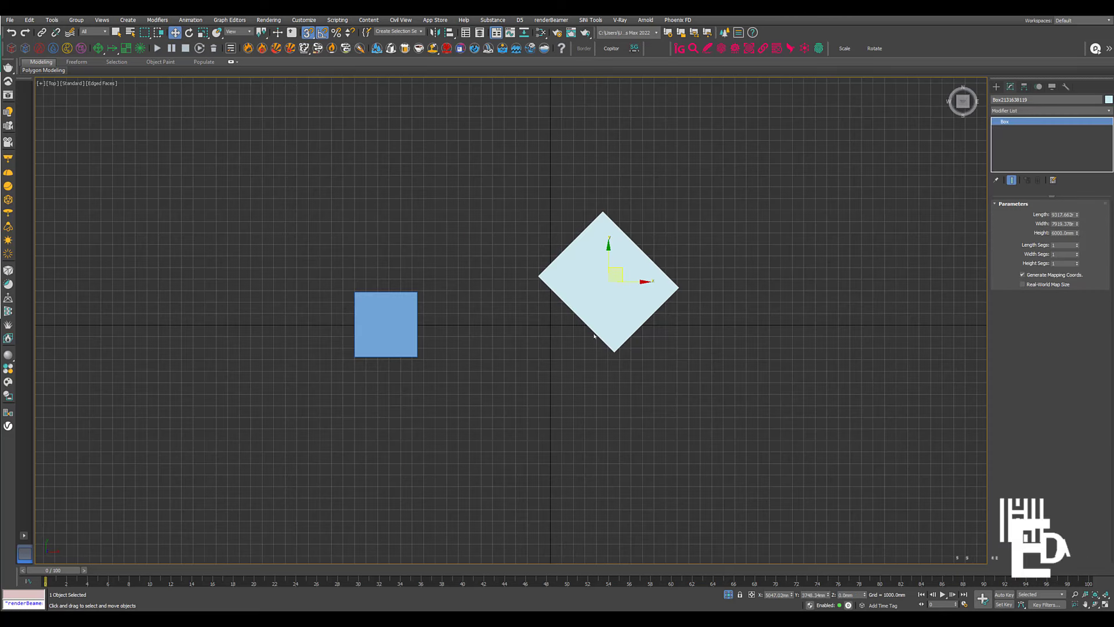
# Scale and align the blue box so its bottom edge facing the light-blue box matches that box's facing bottom edge, then undo it.
pyautogui.scroll(3, 595, 308)
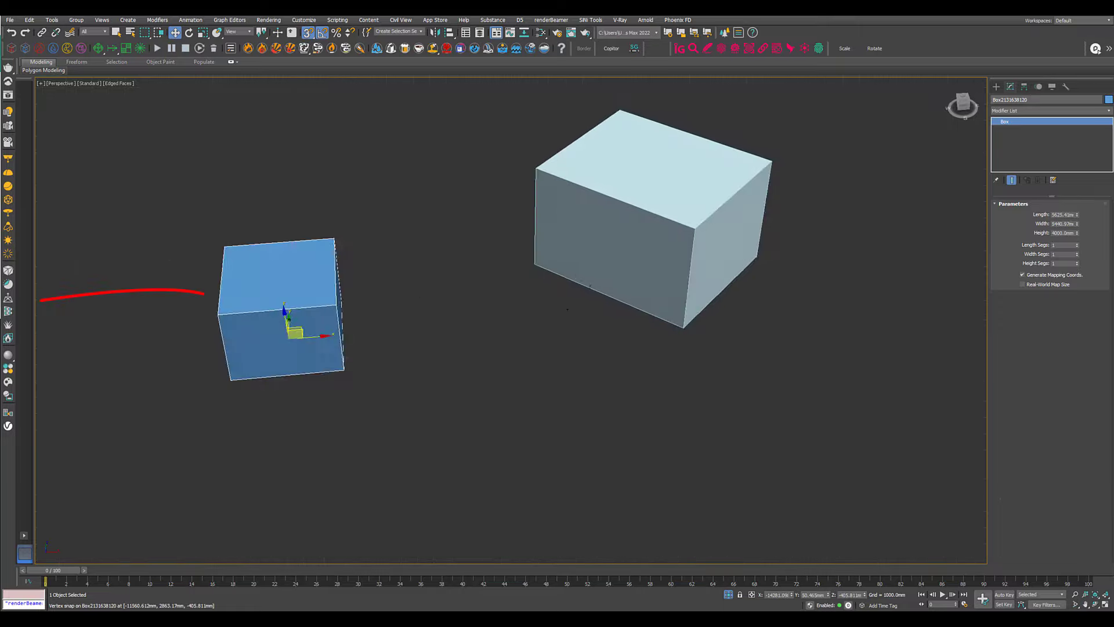
pyautogui.moveTo(590, 286); pyautogui.dragTo(610, 290, button='middle')
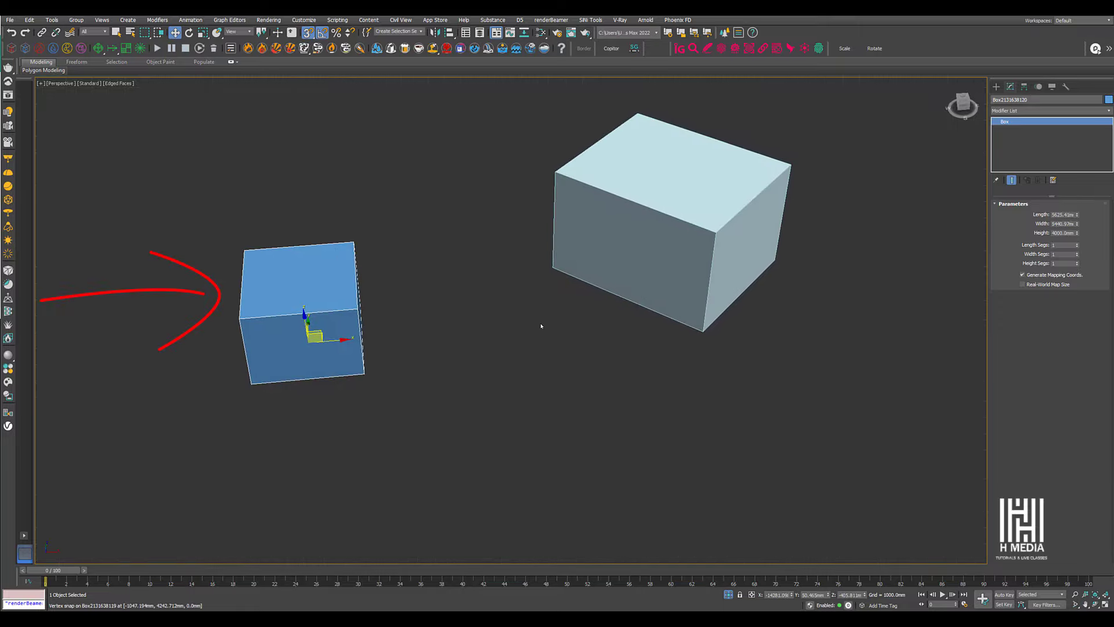
pyautogui.scroll(-5, 551, 325)
pyautogui.moveTo(567, 343); pyautogui.dragTo(519, 346, button='middle')
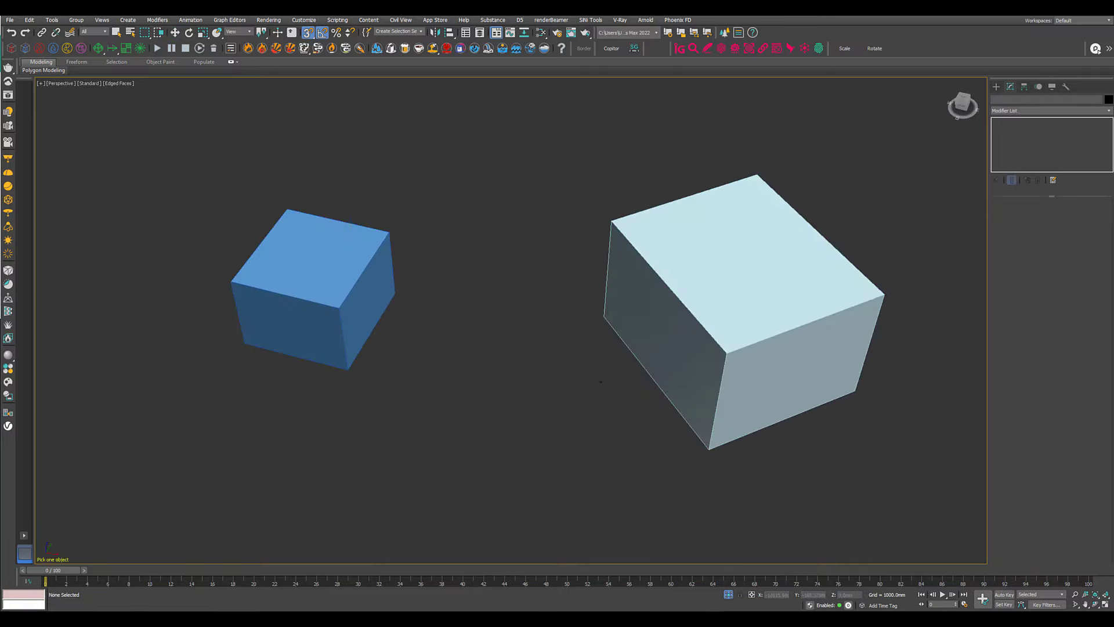
pyautogui.click(348, 370)
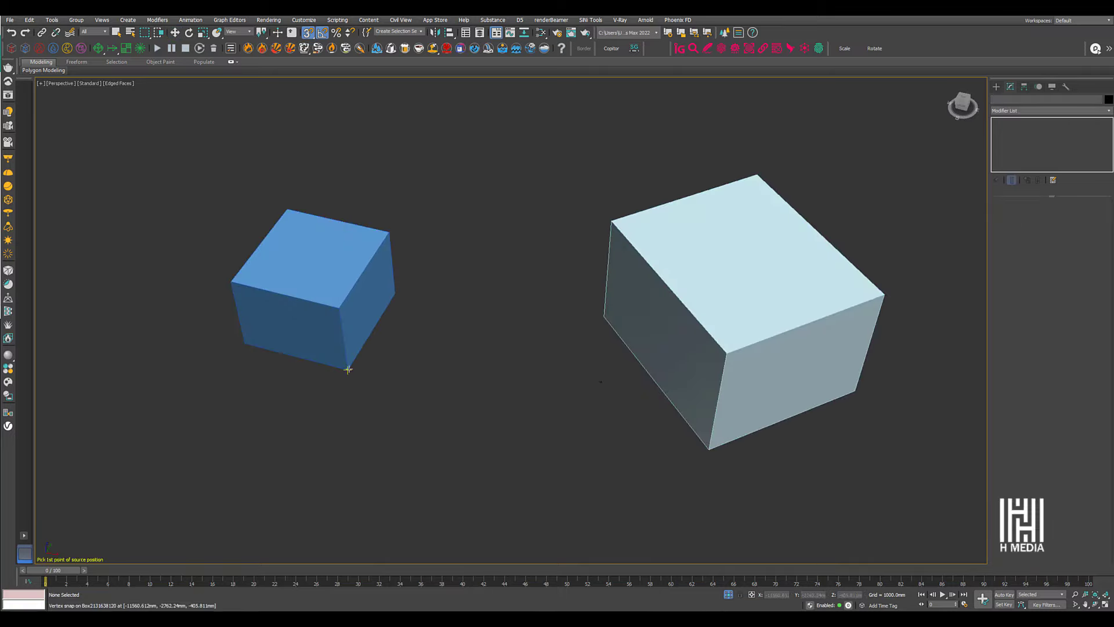
pyautogui.click(348, 368)
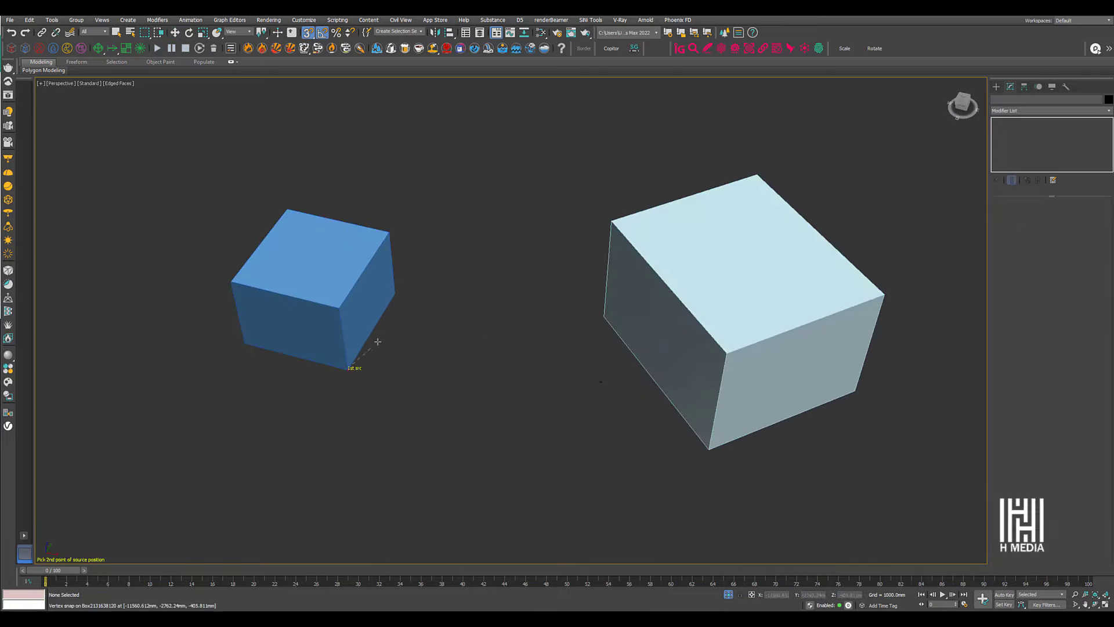
pyautogui.click(395, 294)
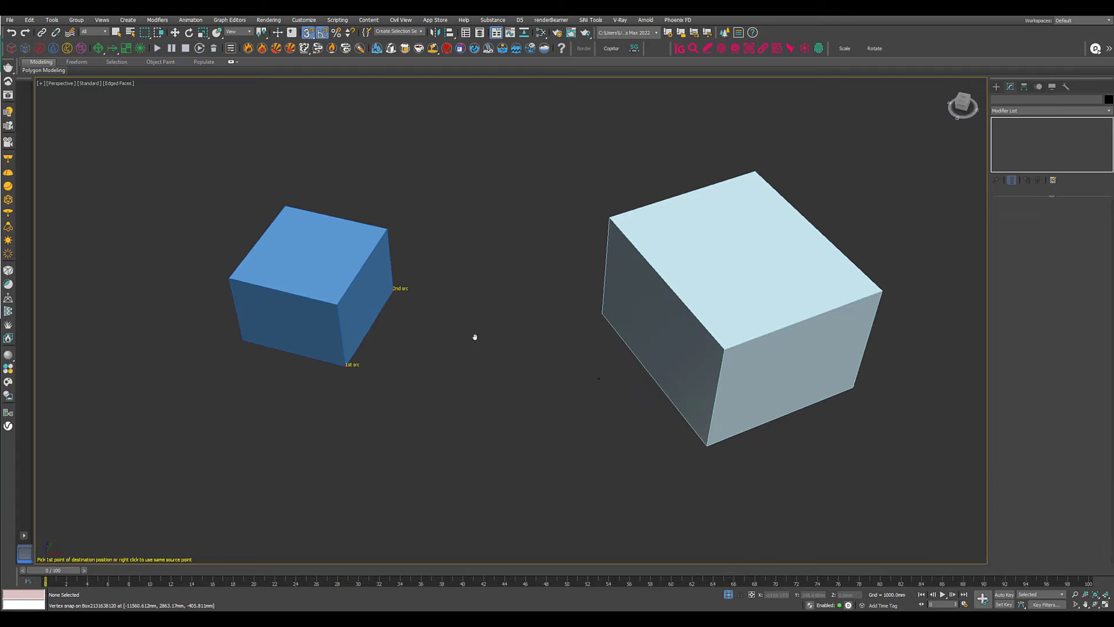
pyautogui.click(705, 447)
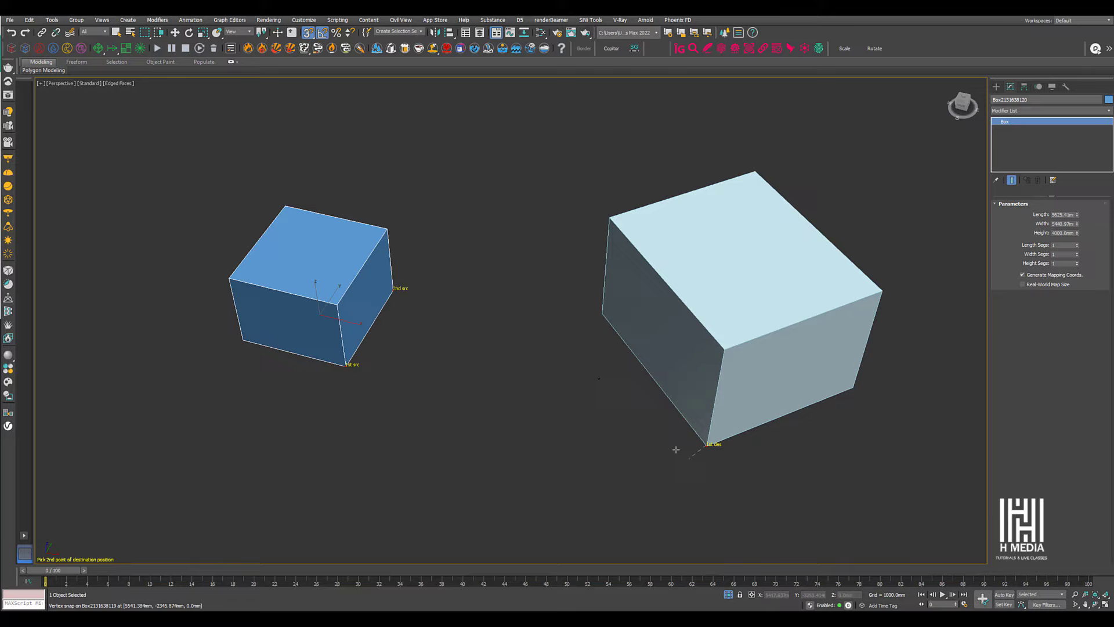
pyautogui.click(602, 315)
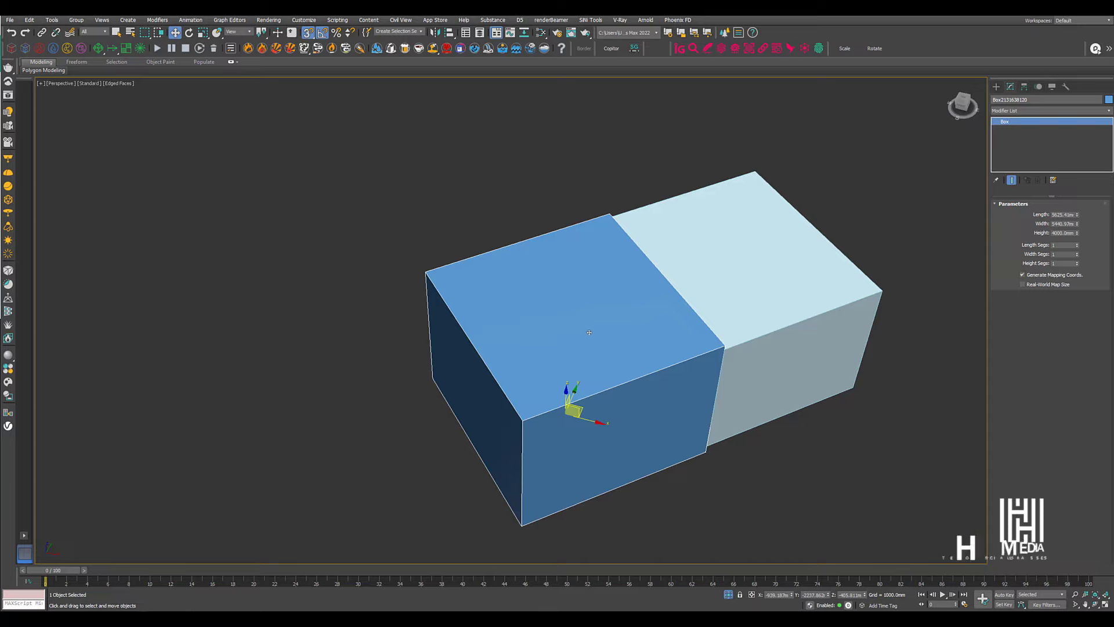
pyautogui.moveTo(589, 332); pyautogui.dragTo(452, 343)
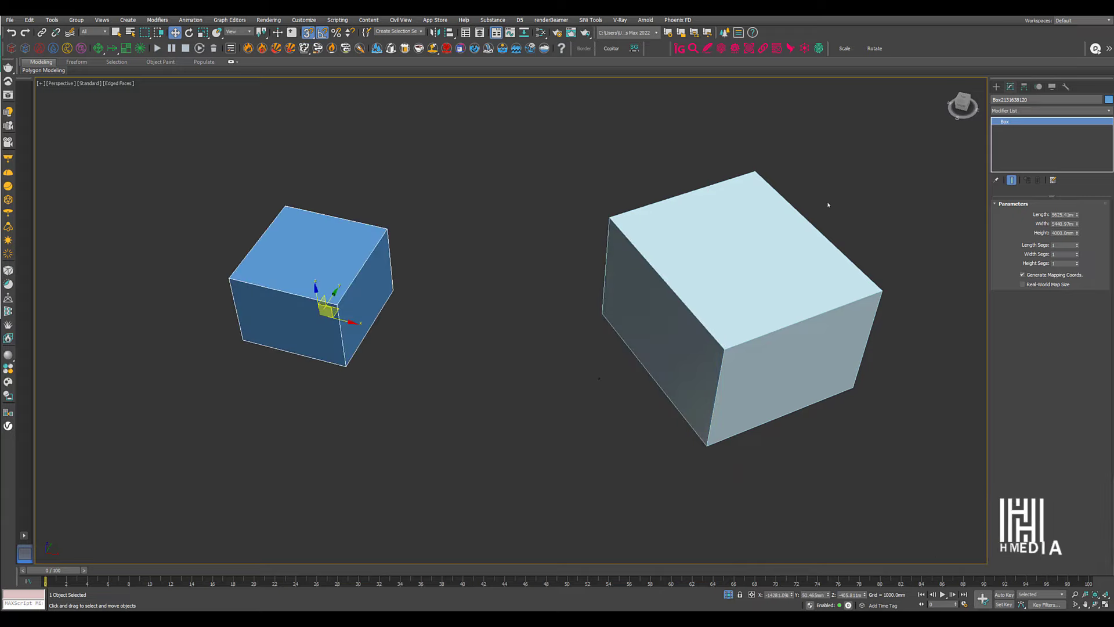
# Rotate and align the blue box without scaling, matching its bottom edge facing the light-blue box to that box's facing bottom edge.
pyautogui.click(875, 50)
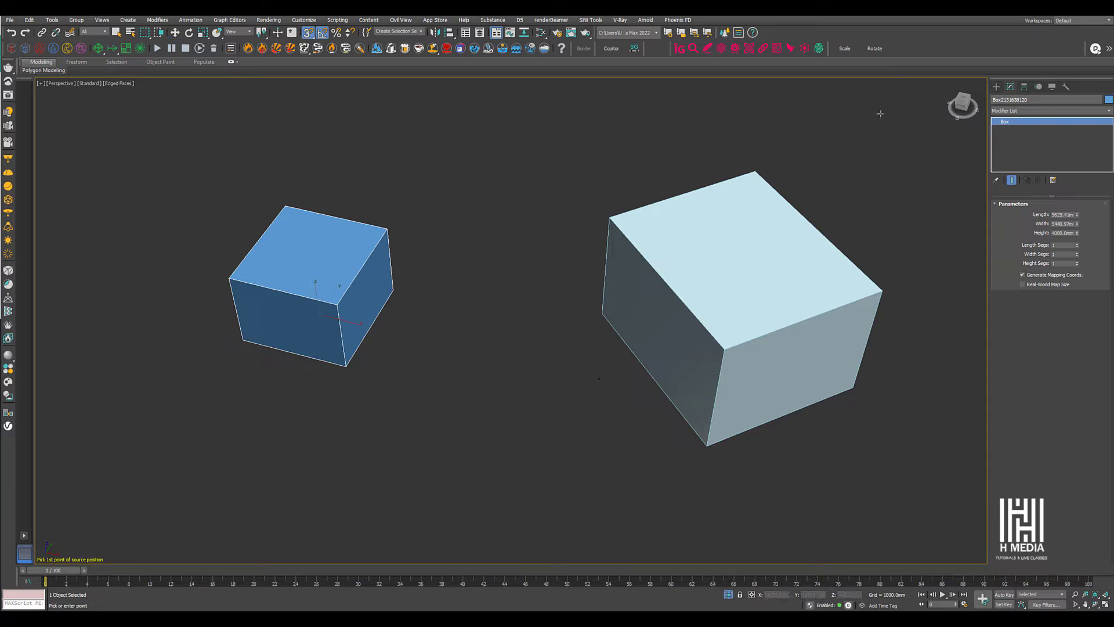
pyautogui.click(346, 367)
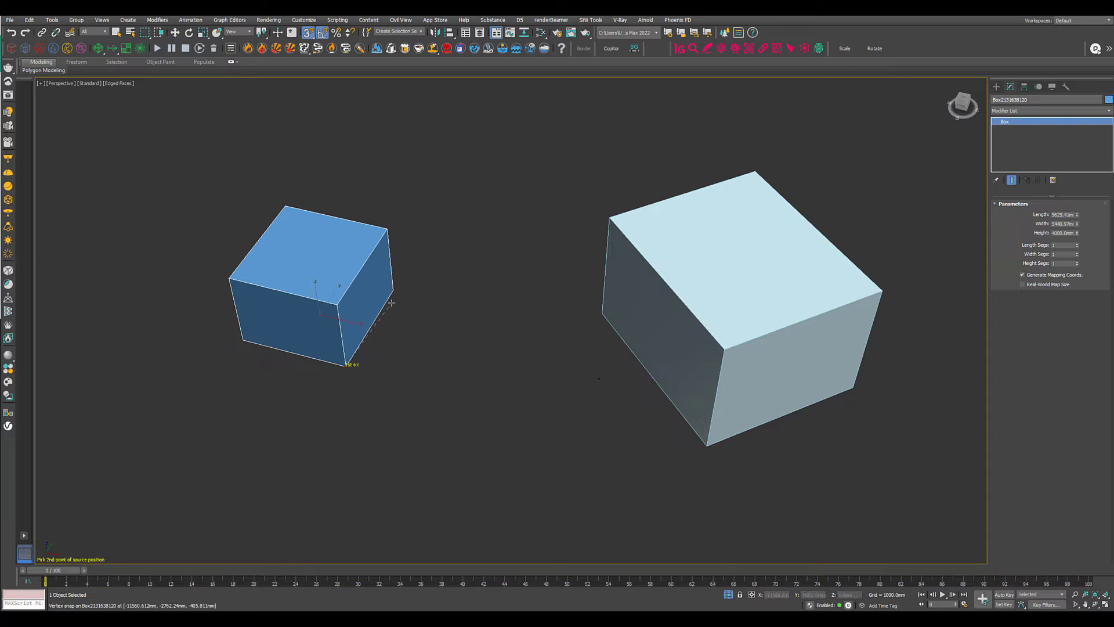
pyautogui.click(392, 289)
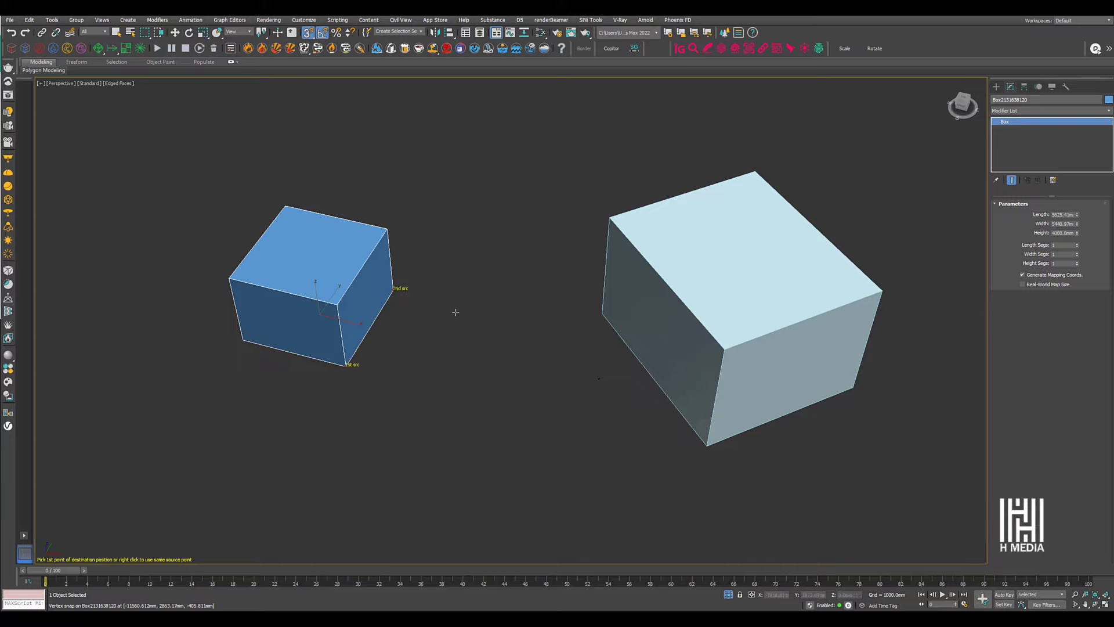
pyautogui.click(707, 446)
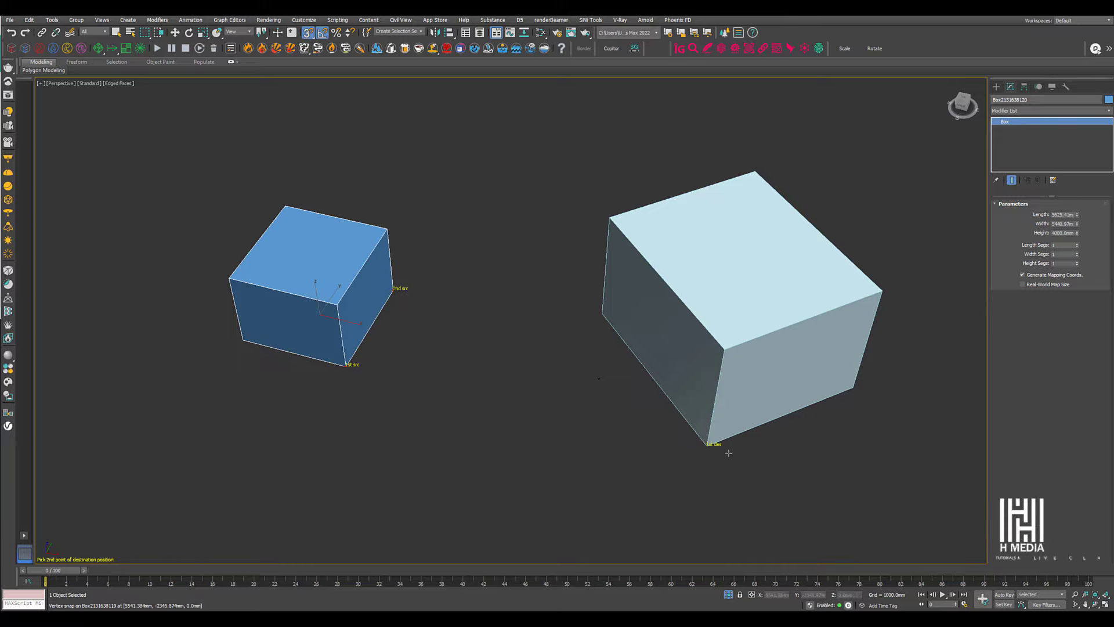
pyautogui.click(602, 314)
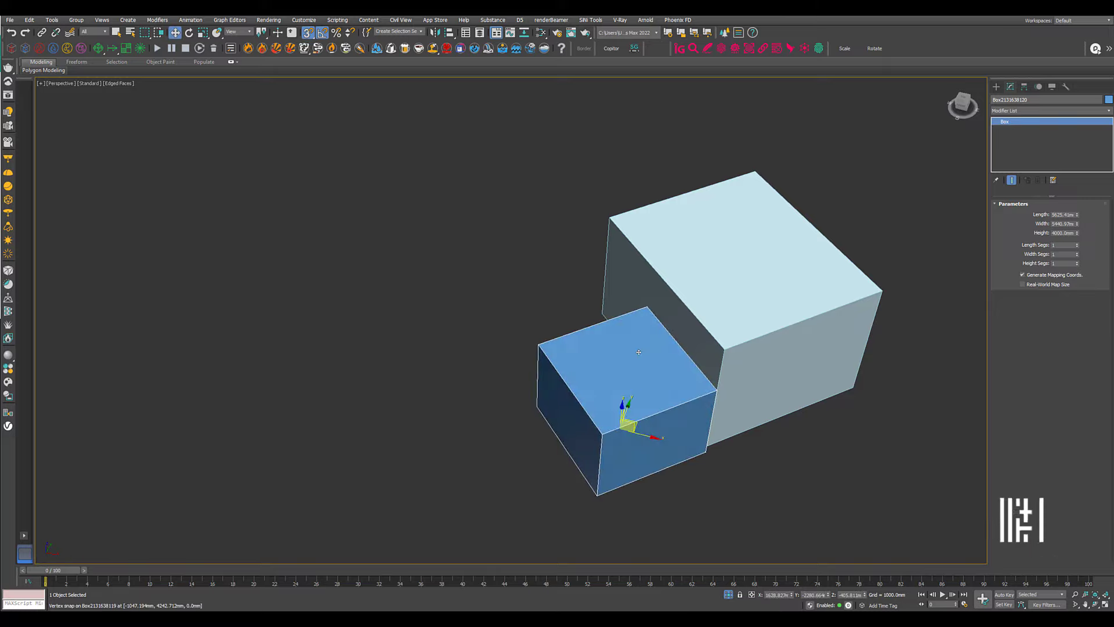
pyautogui.keyDown('alt'); pyautogui.moveTo(639, 352); pyautogui.dragTo(732, 351, button='middle'); pyautogui.keyUp('alt')
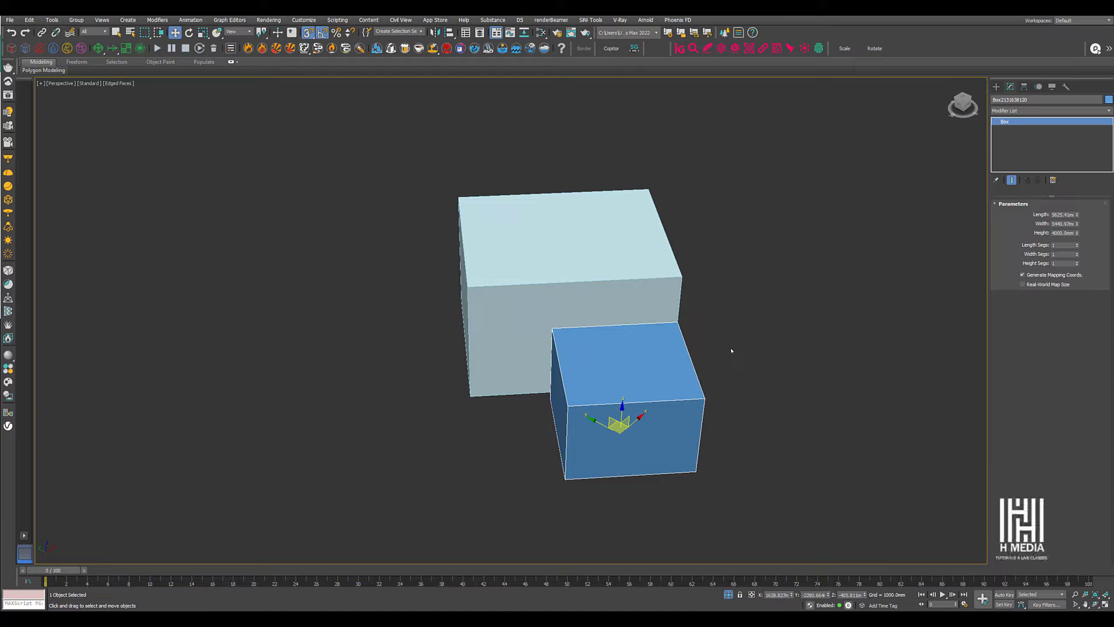
pyautogui.keyDown('alt'); pyautogui.moveTo(621, 355); pyautogui.dragTo(670, 342, button='middle'); pyautogui.keyUp('alt')
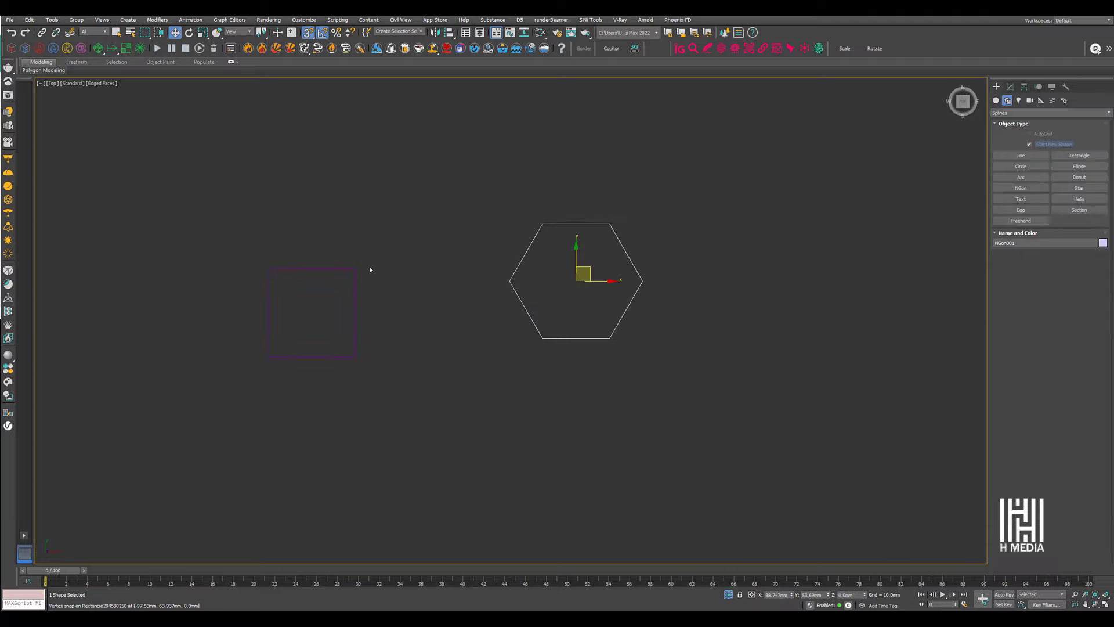
# Align the square's right edge with the hexagon's lower-left side using the Rotate script from the hexagon's left corner, then undo it.
pyautogui.click(310, 308)
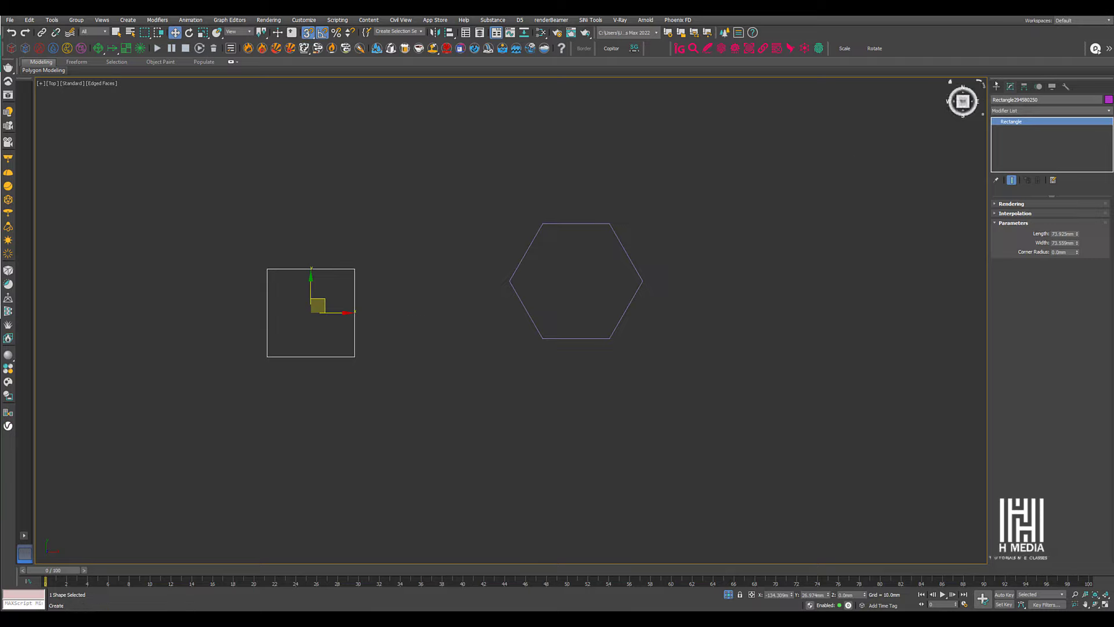
pyautogui.click(996, 86)
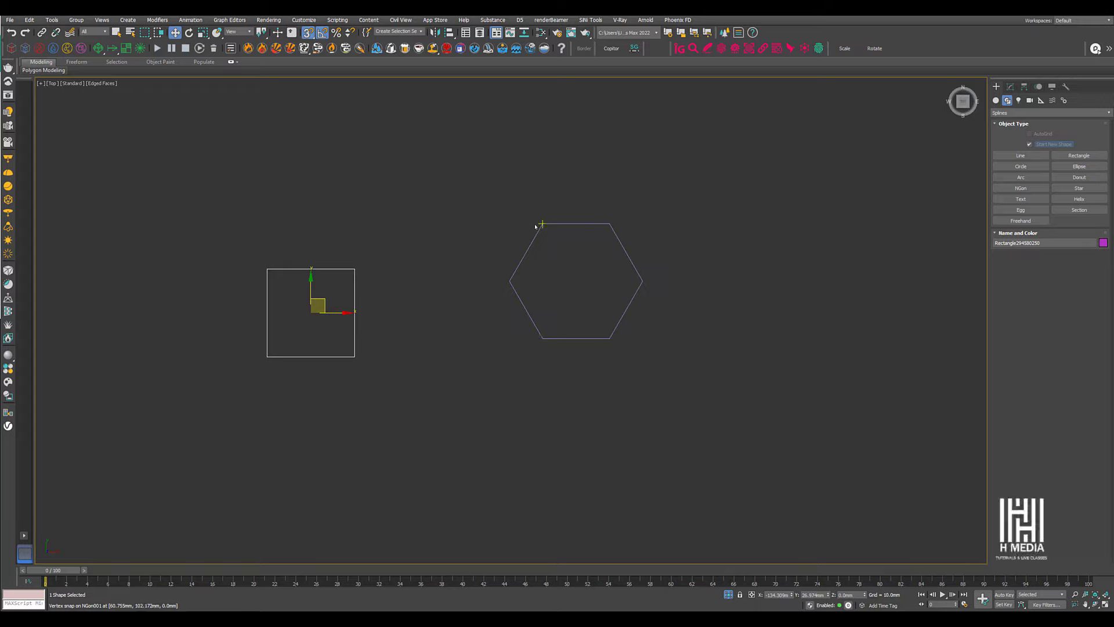
pyautogui.press('Escape')
pyautogui.click(875, 48)
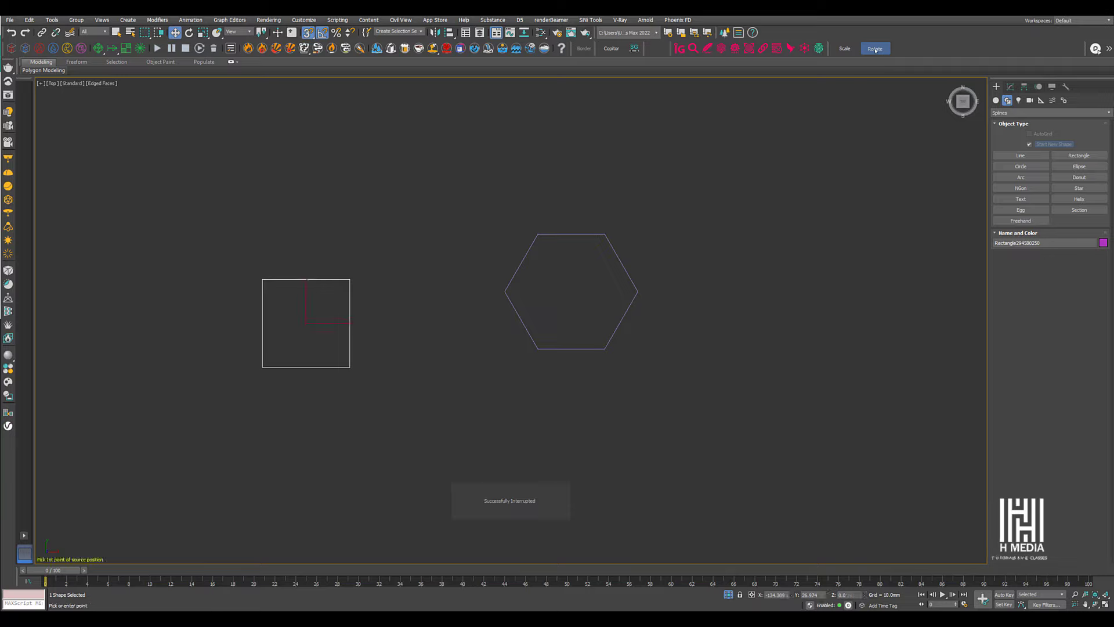
pyautogui.click(350, 279)
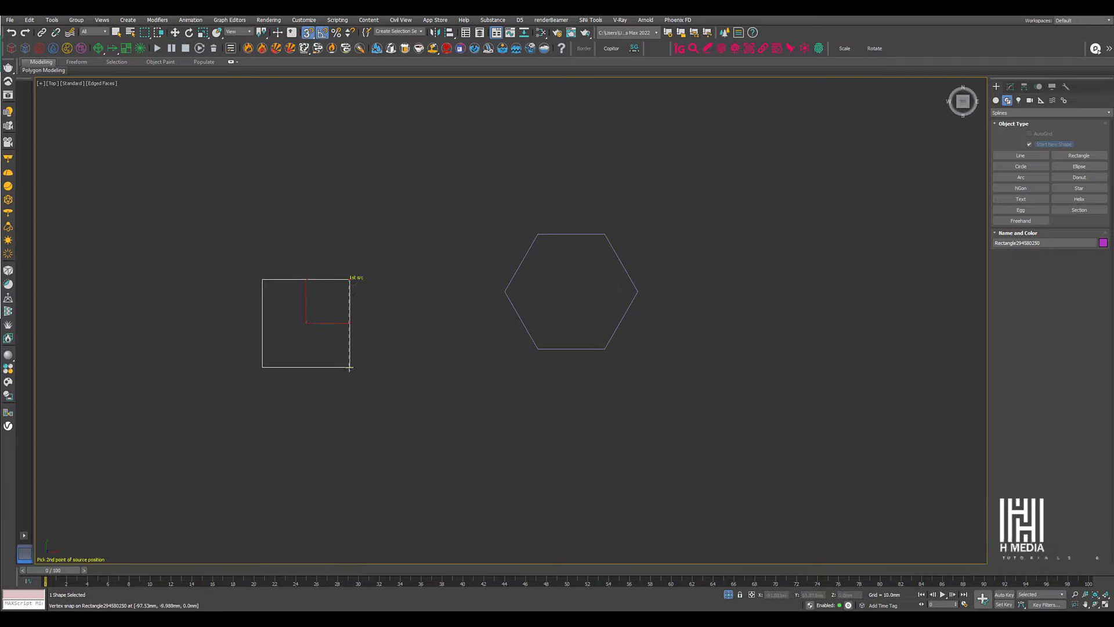
pyautogui.click(350, 367)
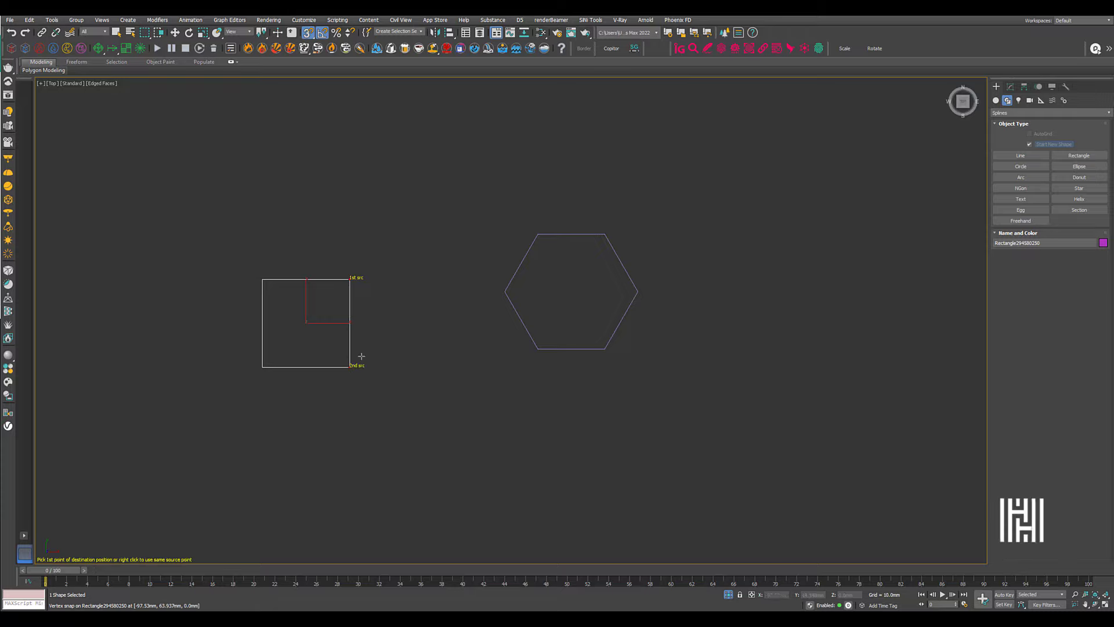
pyautogui.click(504, 291)
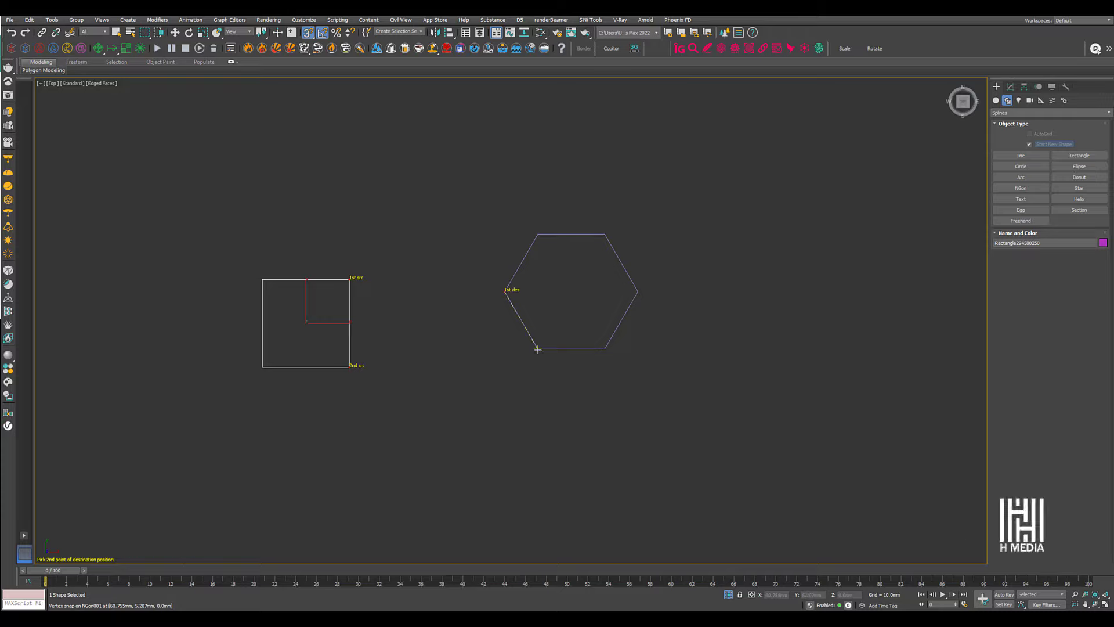
pyautogui.click(537, 349)
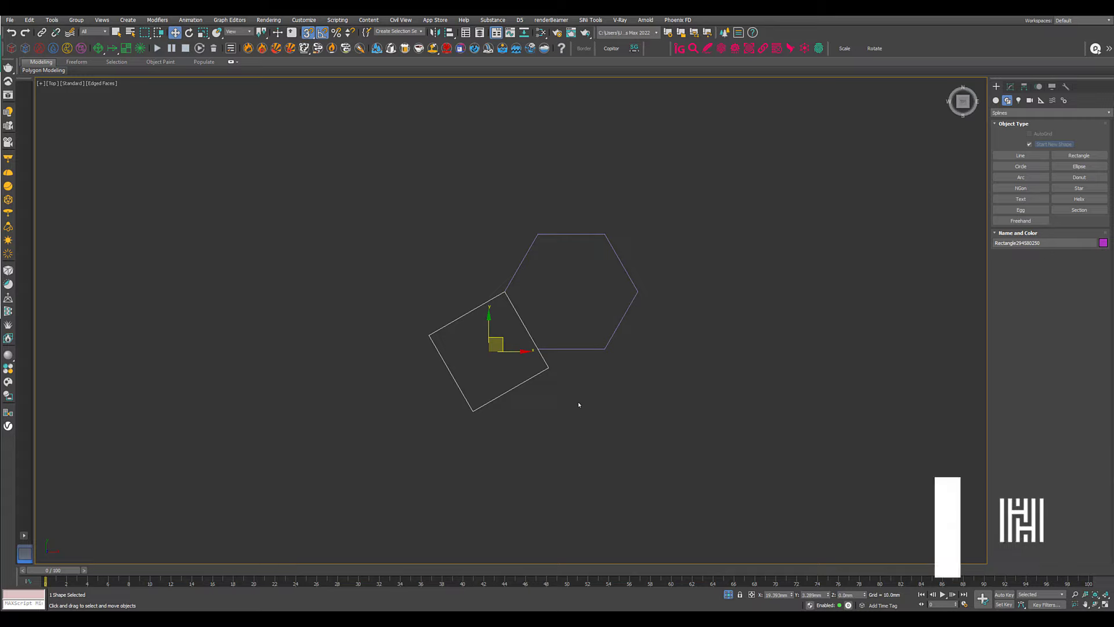
pyautogui.hotkey('ctrl', 'z')
# Use the Scale script to fit the square's right edge to the full length of the hexagon's lower-left side.
pyautogui.click(844, 49)
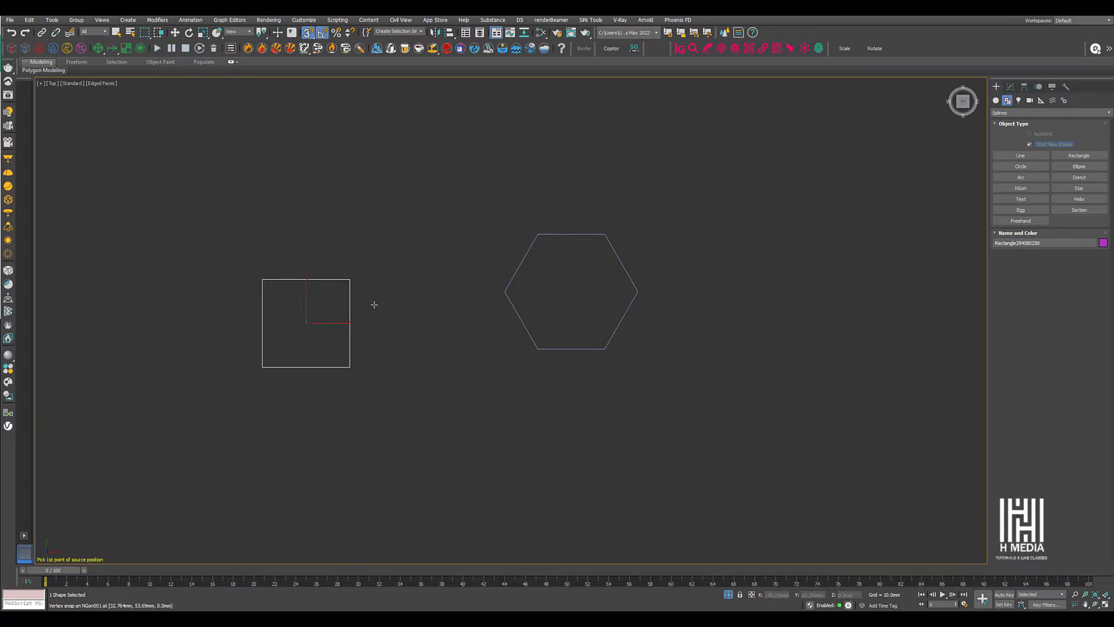
pyautogui.click(350, 279)
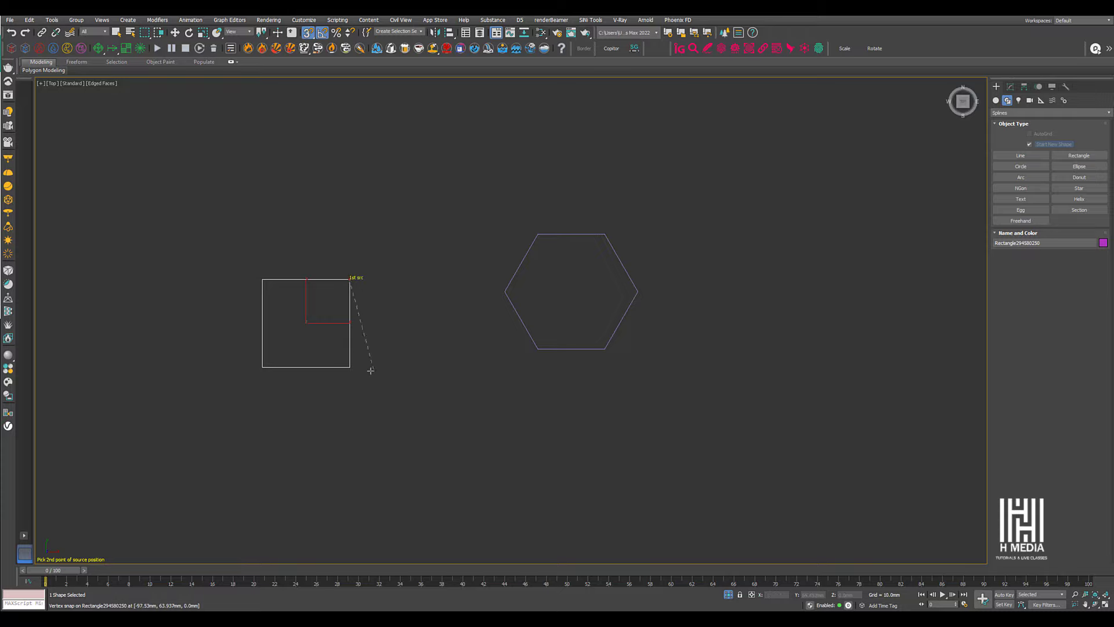
pyautogui.click(350, 366)
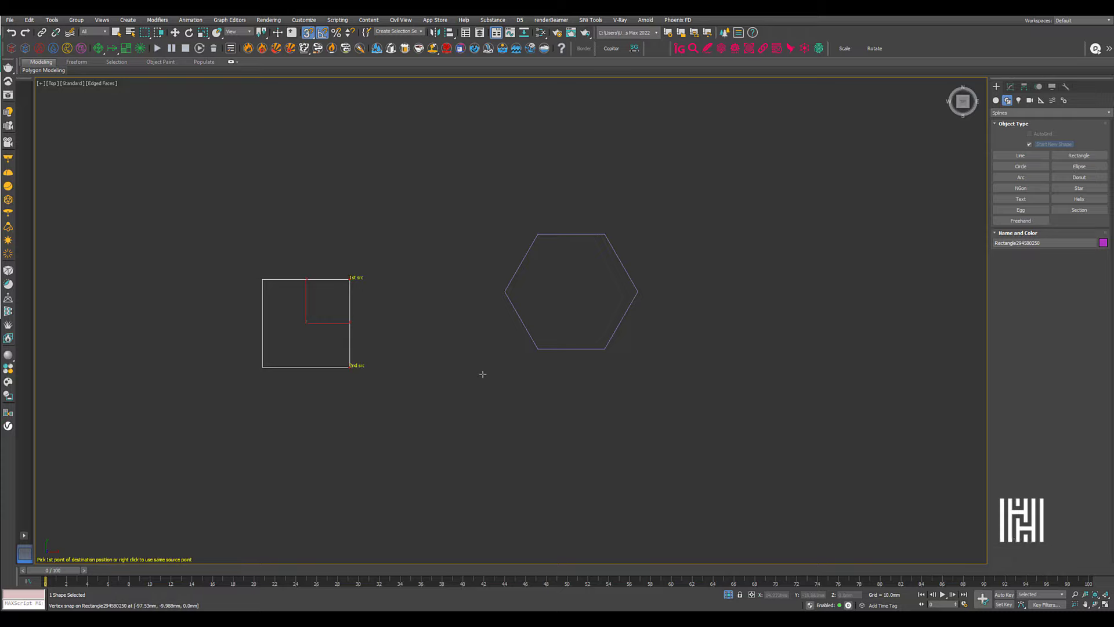
pyautogui.click(503, 293)
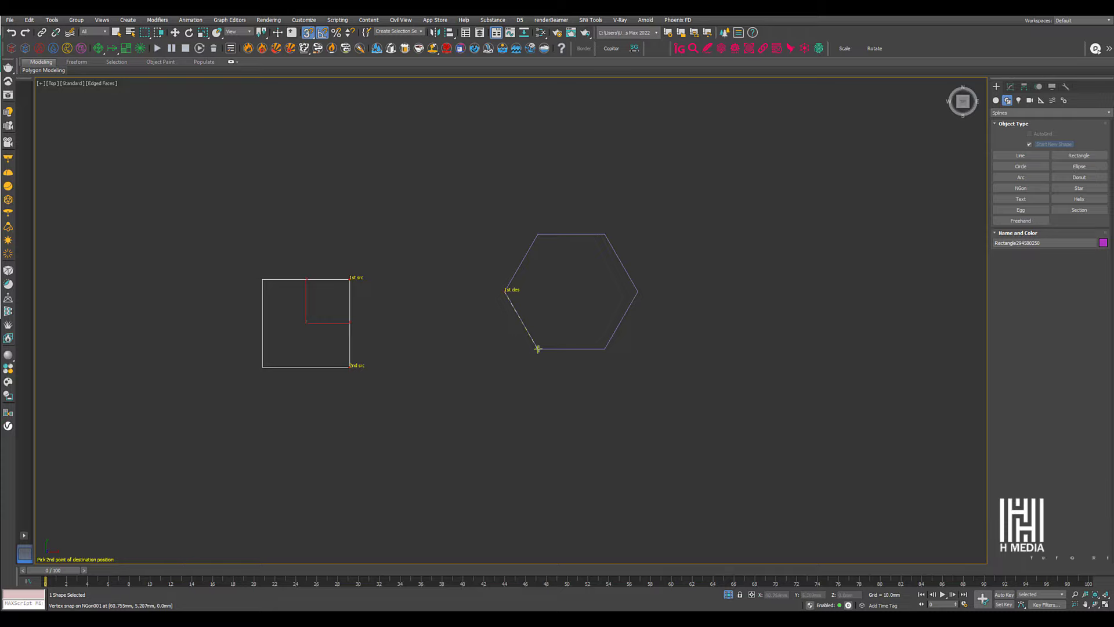
pyautogui.click(540, 349)
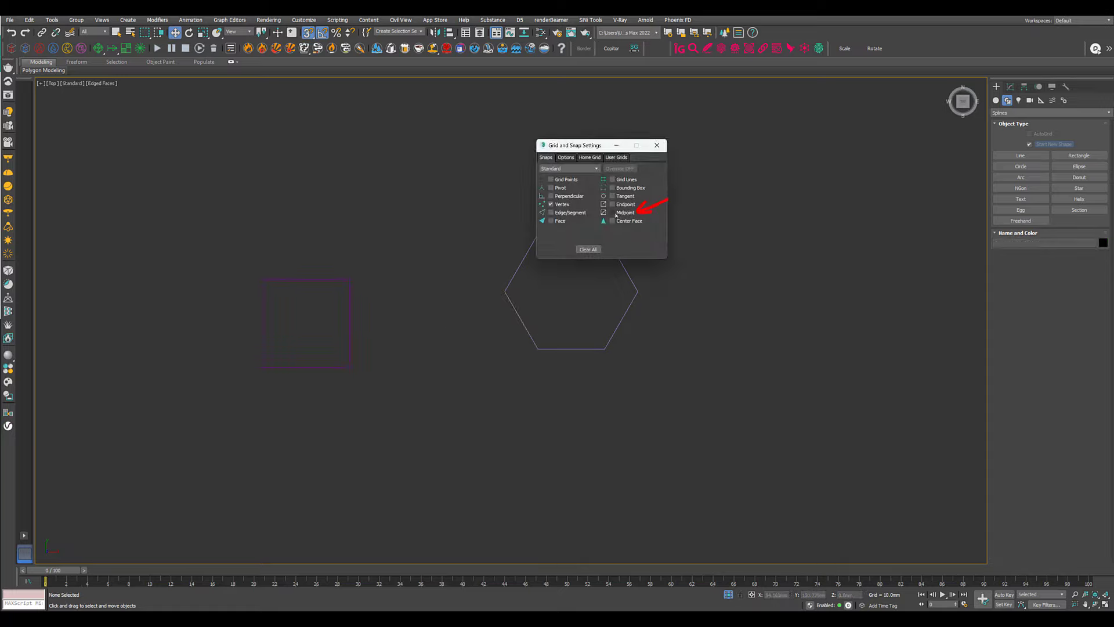
# Enable Midpoint snapping in addition to Vertex and close the grid and snap settings.
pyautogui.click(612, 212)
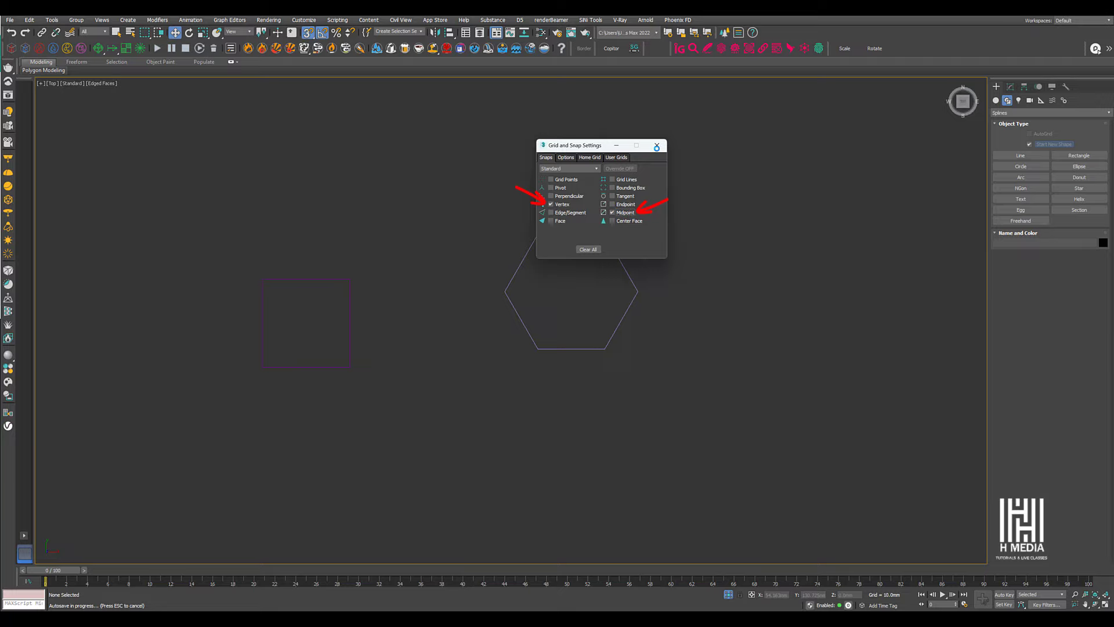
pyautogui.click(656, 146)
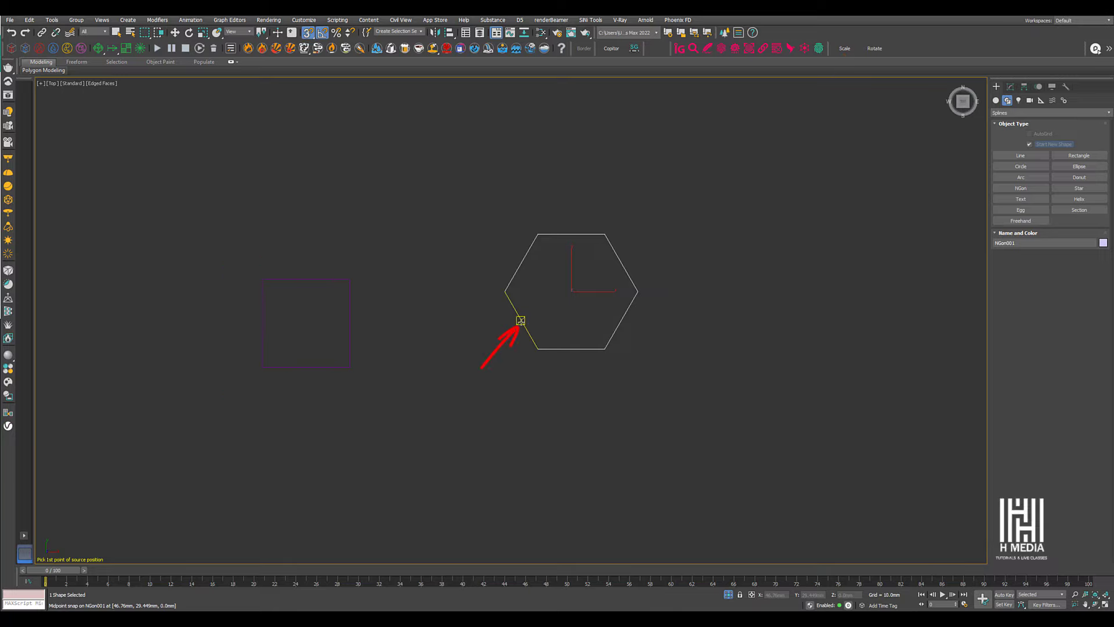
# Scale the square's right edge, picked from upper to lower corner, onto the hexagon's left corner and the midpoint of its lower-left side.
pyautogui.click(845, 48)
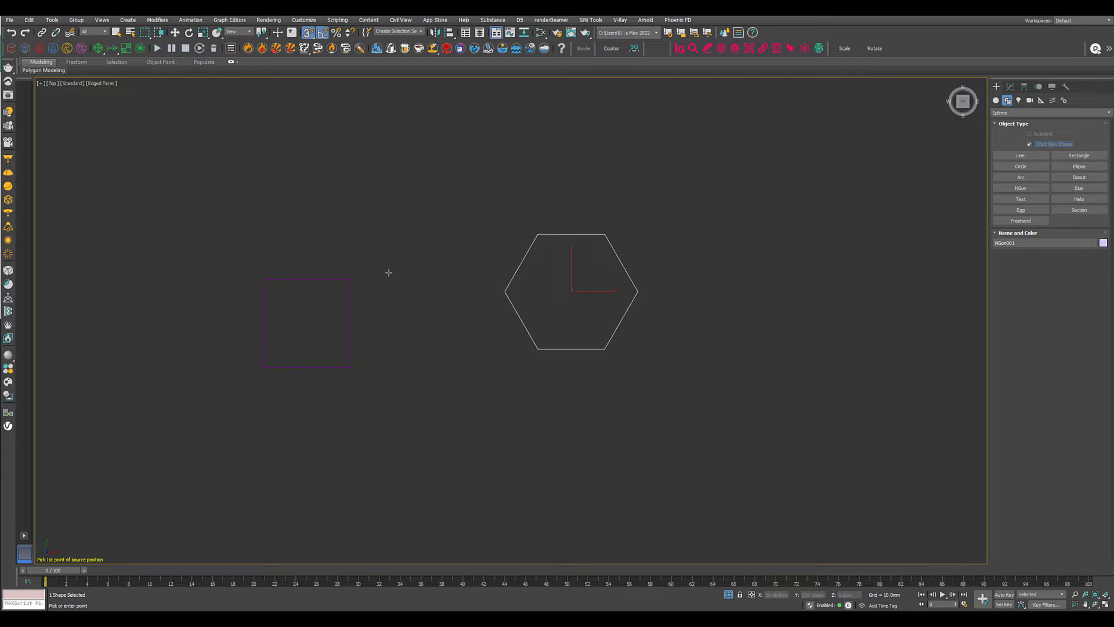
pyautogui.click(350, 280)
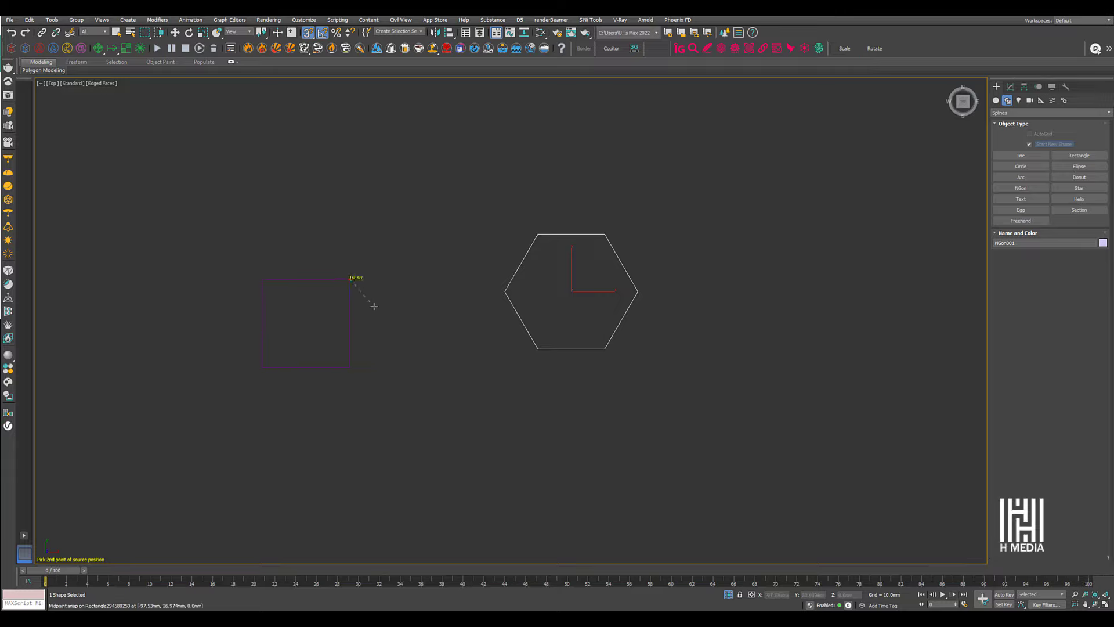
pyautogui.click(350, 367)
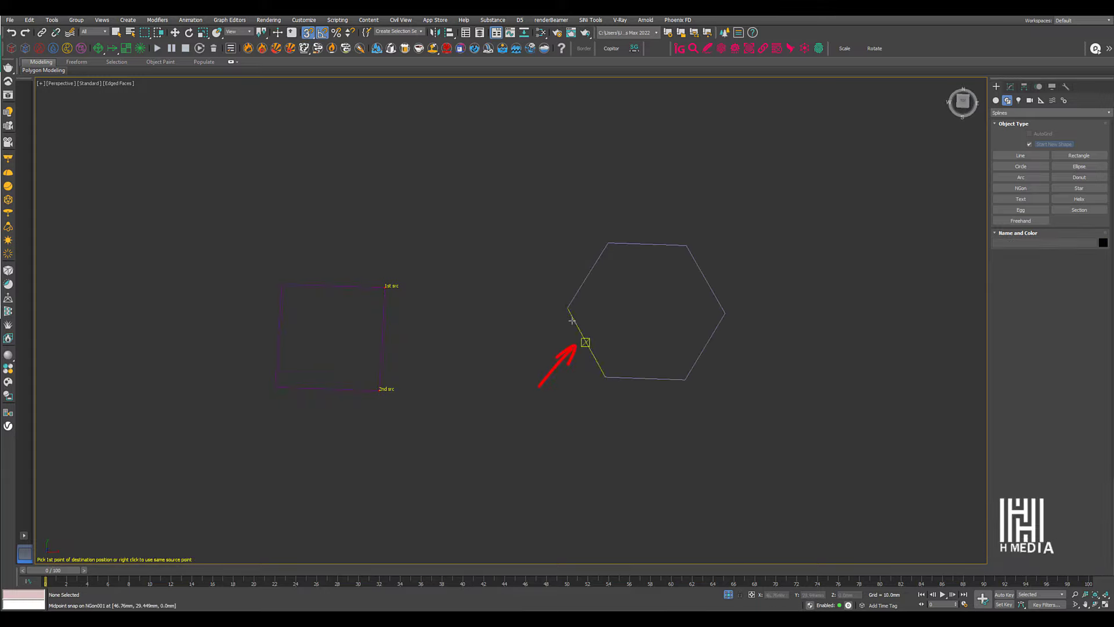
pyautogui.click(568, 308)
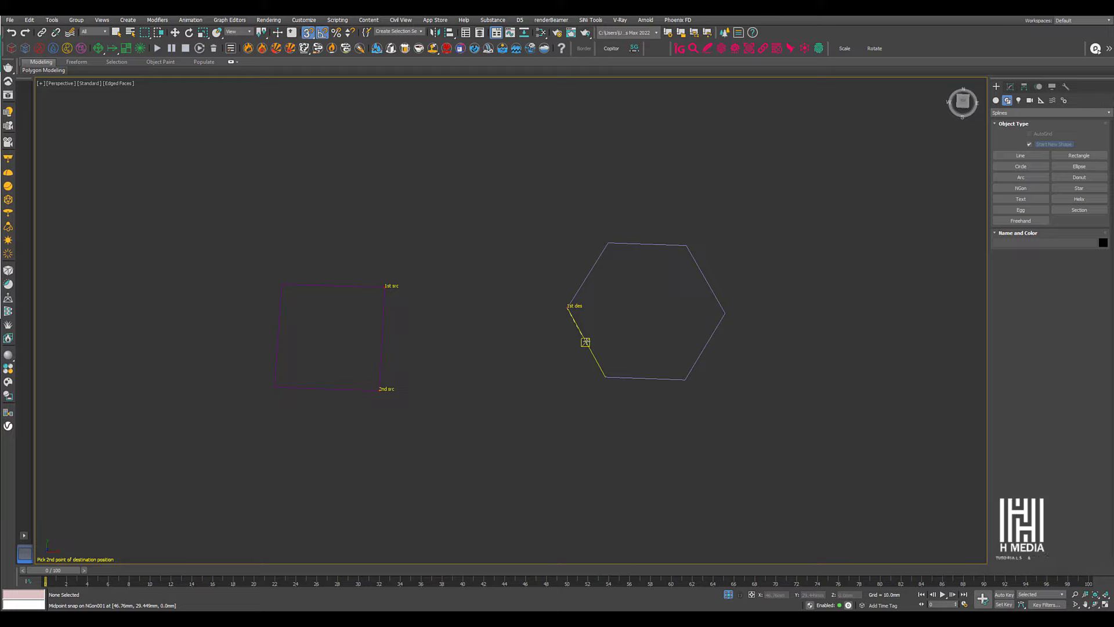
pyautogui.click(586, 342)
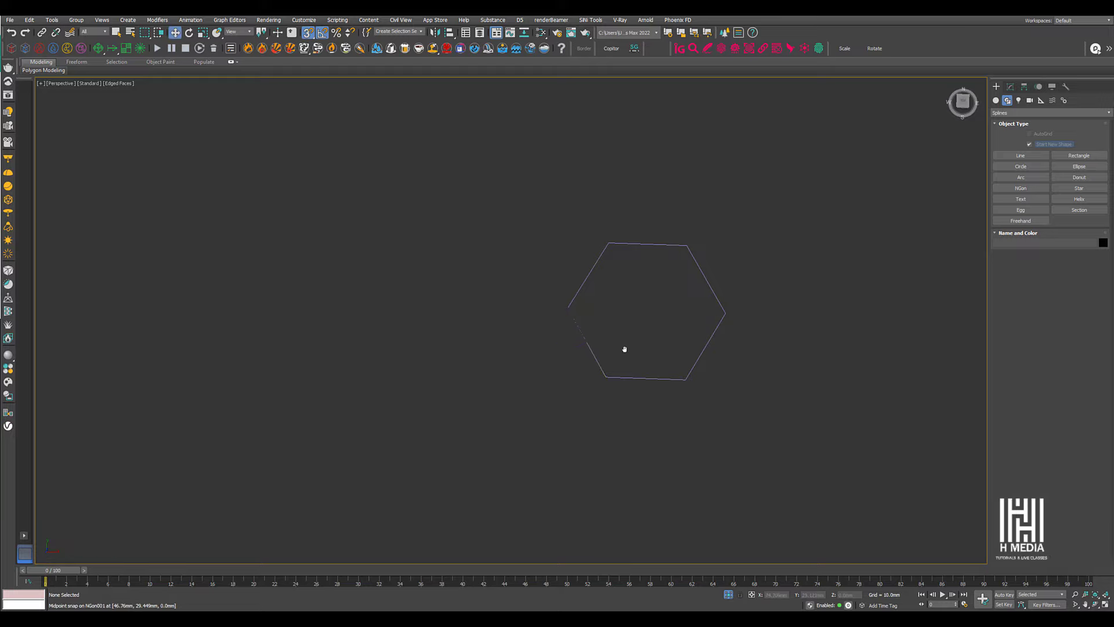
pyautogui.scroll(2, 626, 351)
pyautogui.keyDown('alt'); pyautogui.moveTo(621, 351); pyautogui.dragTo(655, 335, button='middle'); pyautogui.keyUp('alt')
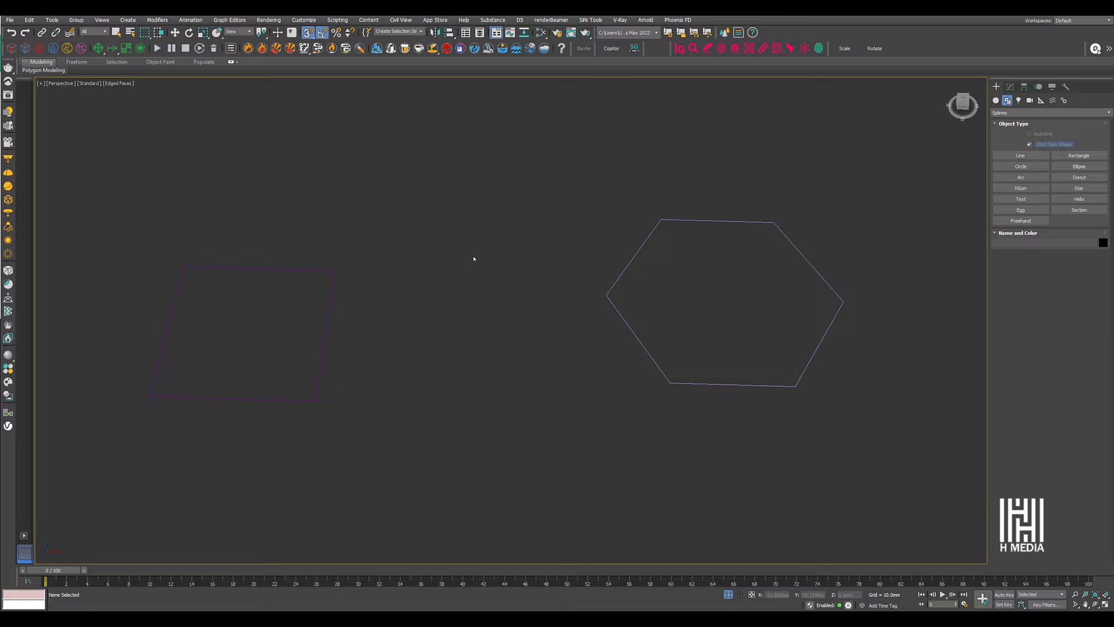
# Align the square with its right edge's source points reversed, lower corner first, onto the hexagon's left corner and lower-left side's midpoint.
pyautogui.click(316, 400)
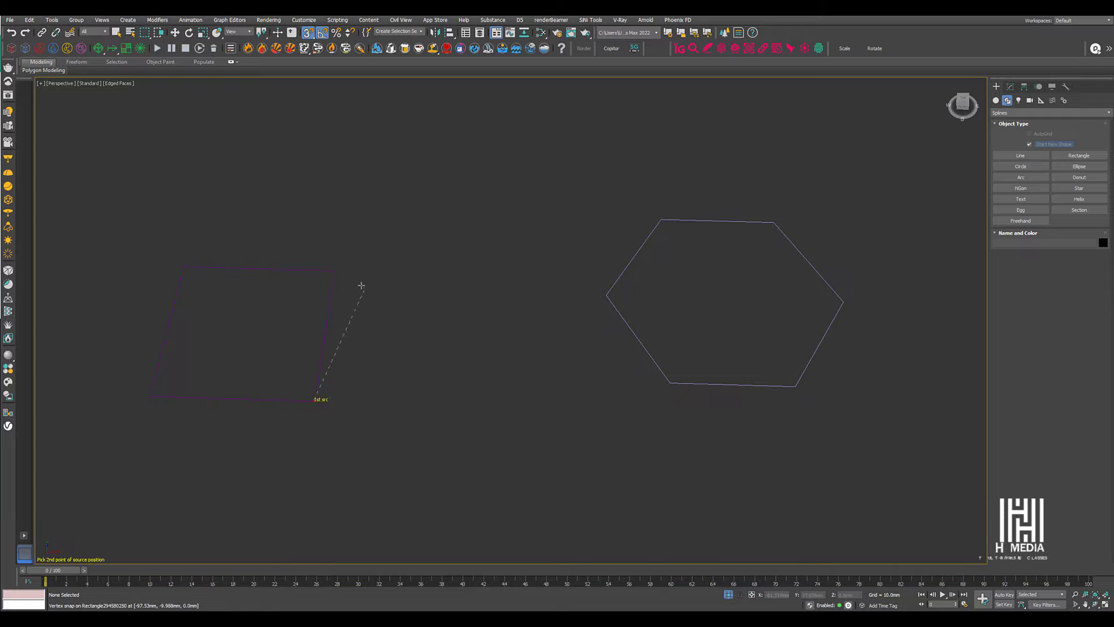
pyautogui.click(336, 271)
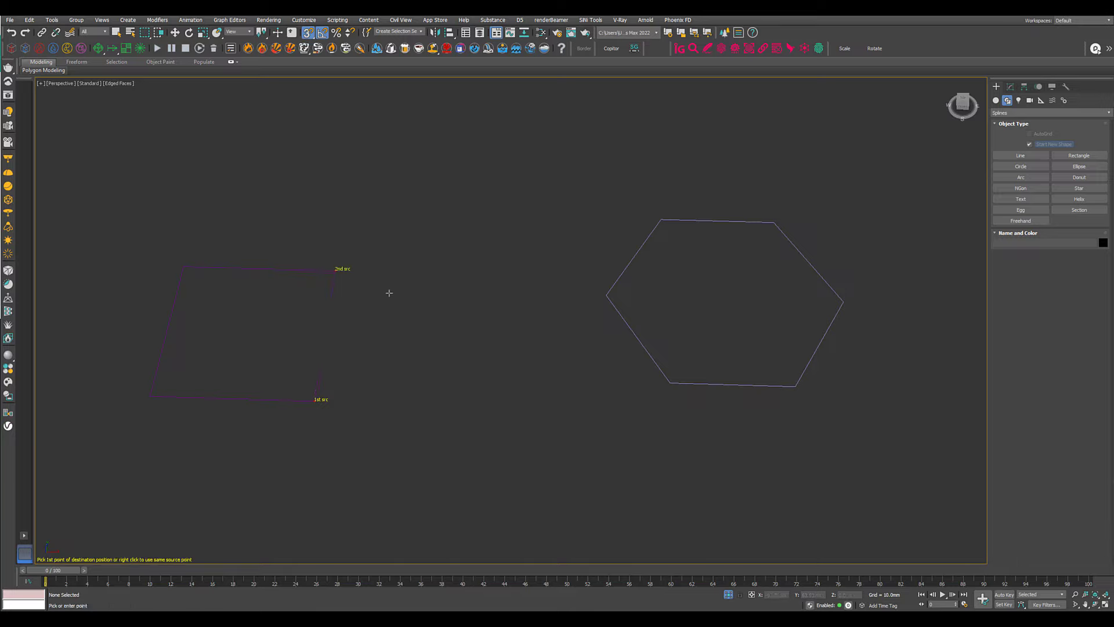
pyautogui.click(606, 296)
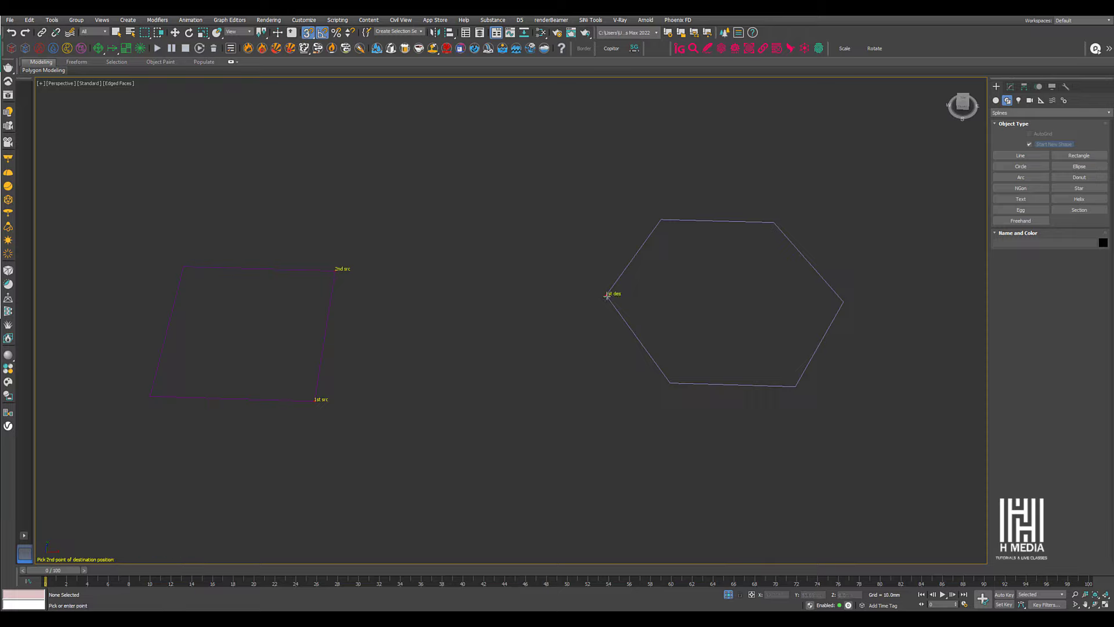
pyautogui.click(637, 337)
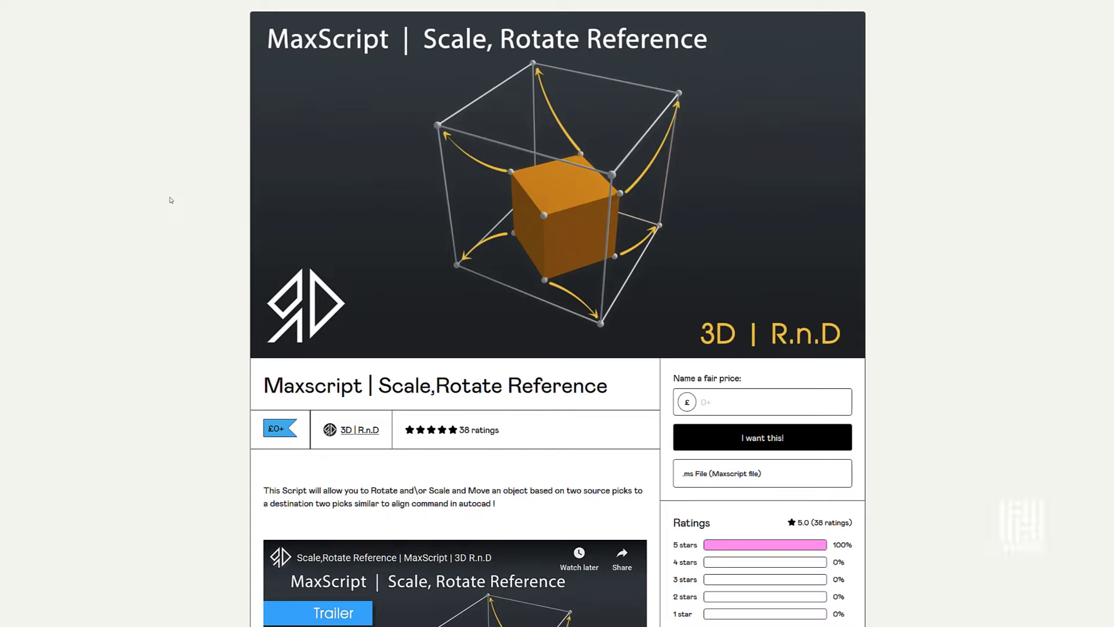
# Switch to the Maxscript | Scale,Rotate Reference product page, put it in the cart at a price of 0, and fill in the contact e-mail address.
pyautogui.click(747, 406)
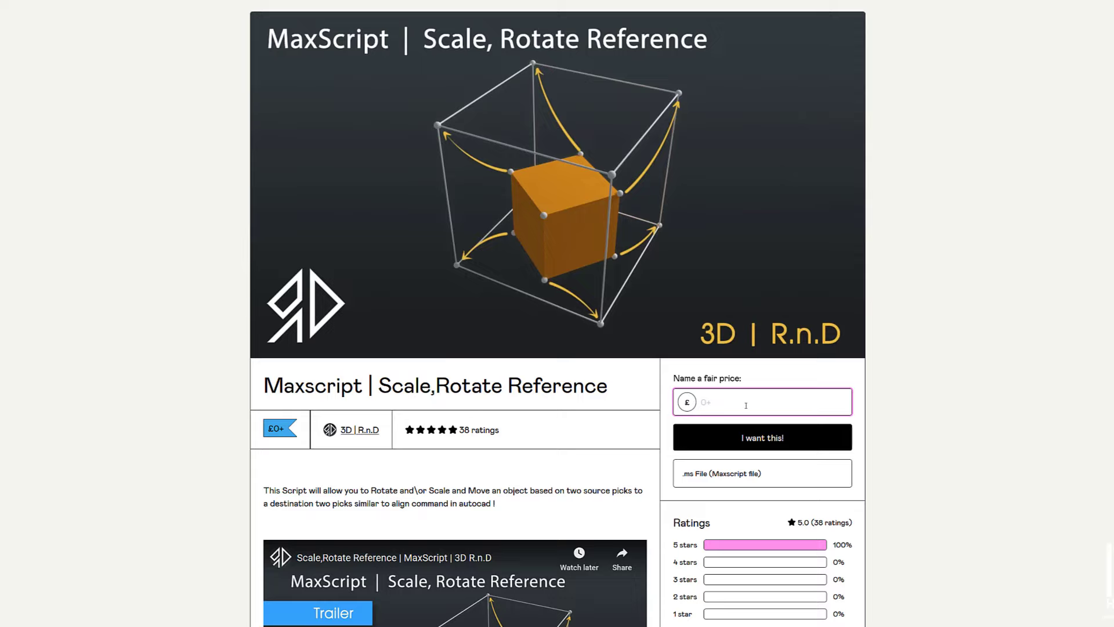
pyautogui.write('0')
pyautogui.click(789, 441)
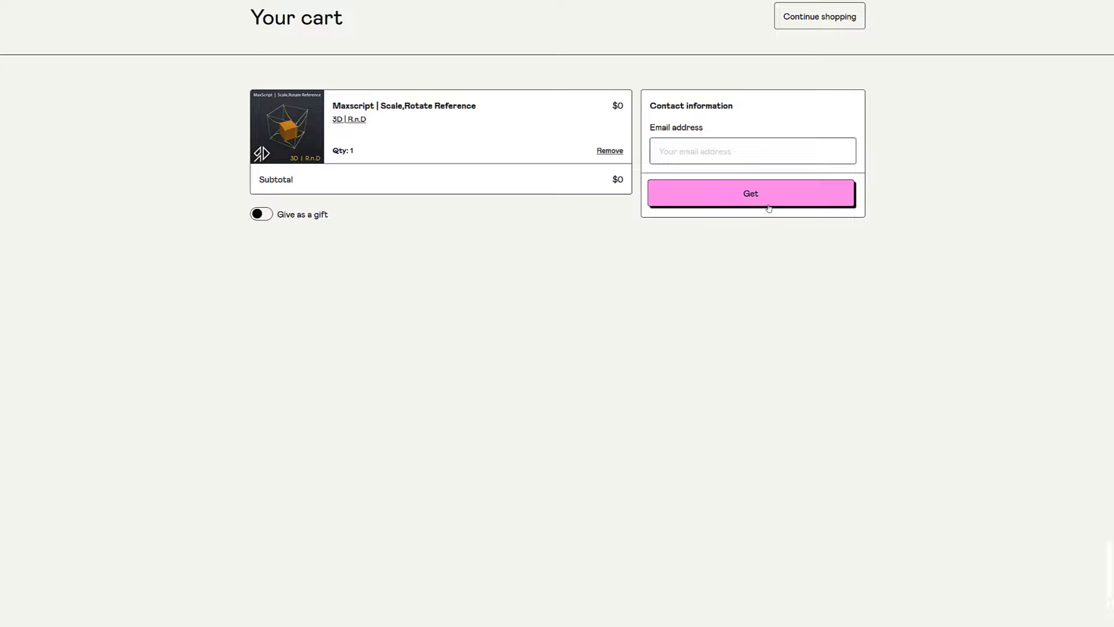
pyautogui.click(751, 158)
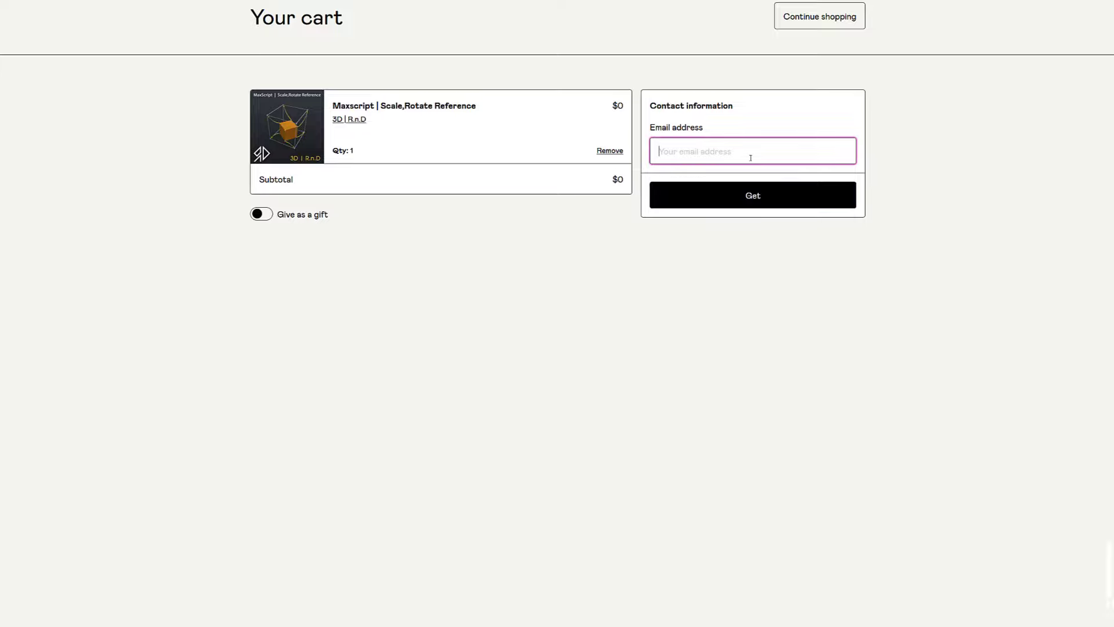
pyautogui.hotkey('ctrl', 'v')
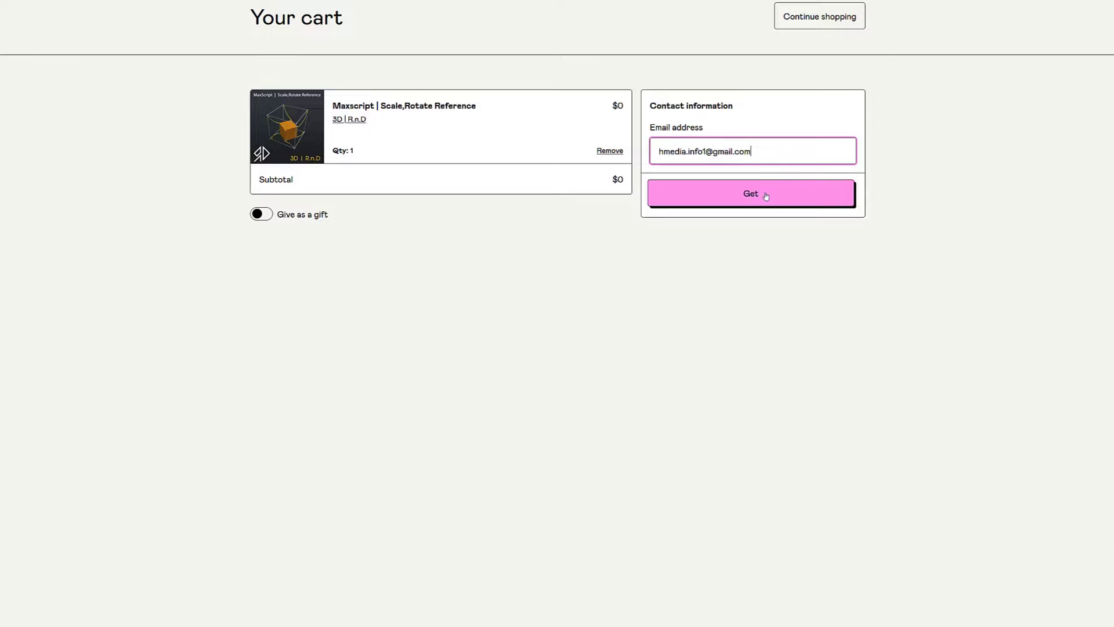
# Complete the free order of the Scale,Rotate Reference script and view the purchased content.
pyautogui.click(766, 196)
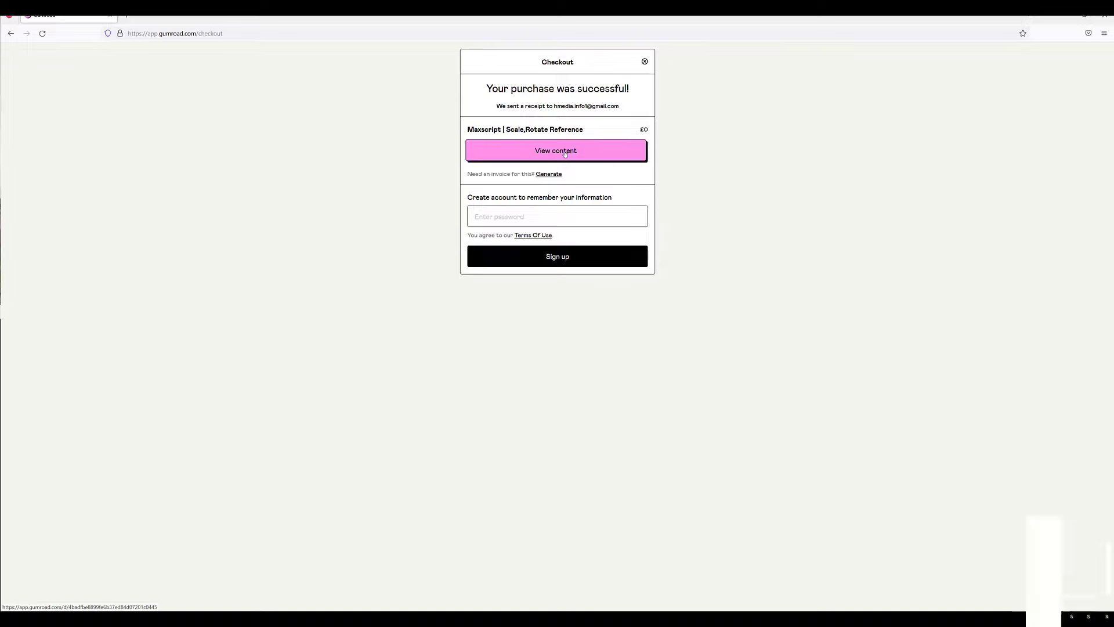
pyautogui.click(566, 152)
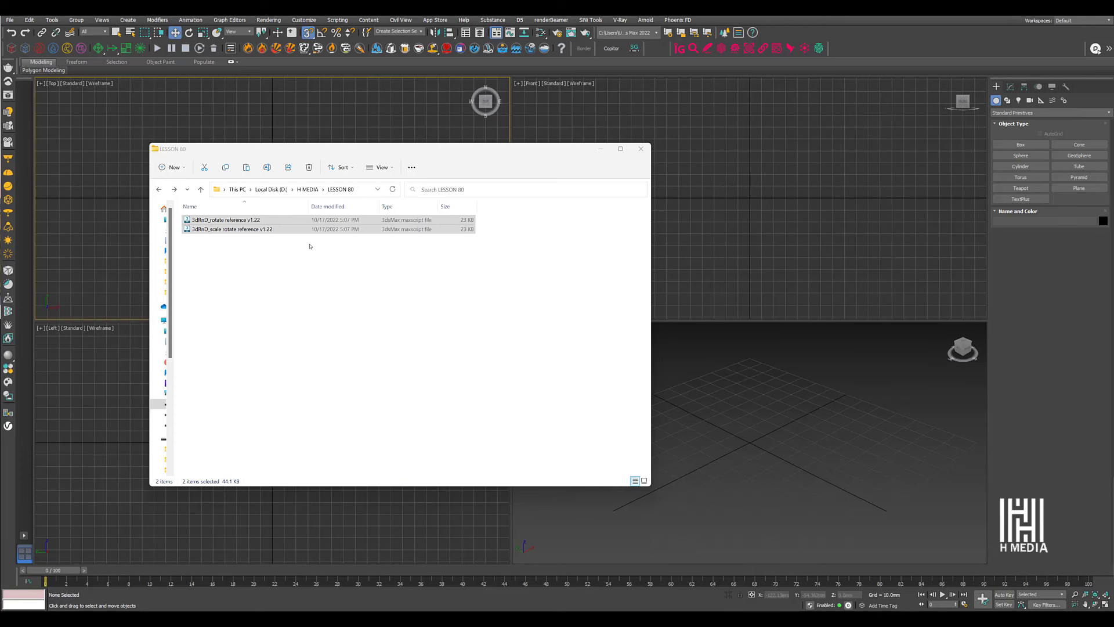
# Switch to 3ds Max and load both LESSON 80 scripts, rotate reference v1.22 and scale rotate reference v1.22, into the Perspective viewport.
pyautogui.click(285, 274)
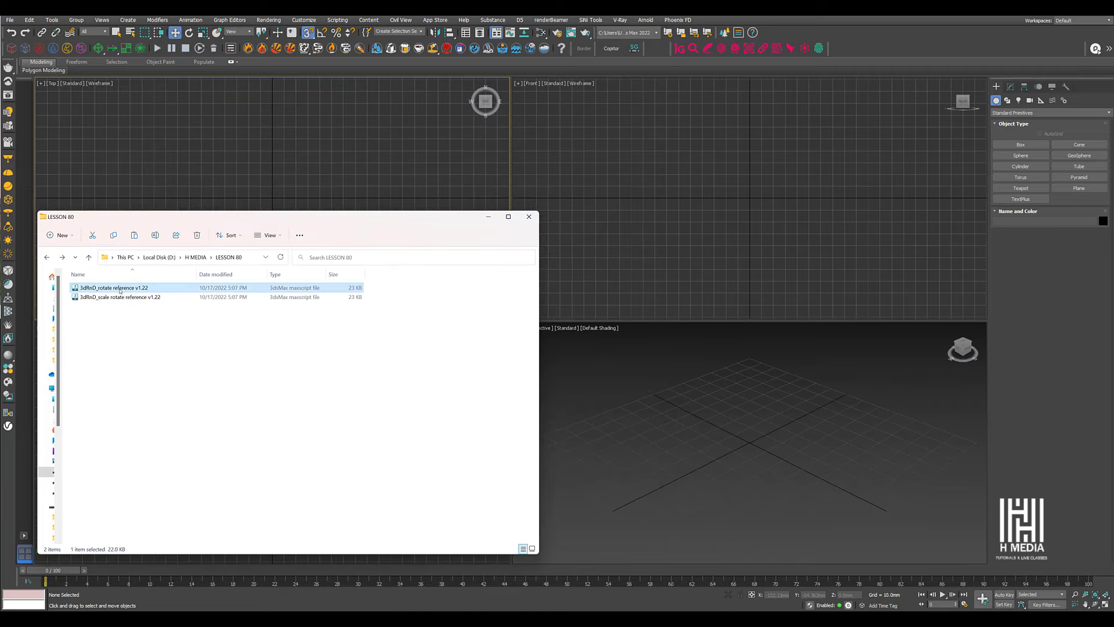
pyautogui.moveTo(120, 291); pyautogui.dragTo(650, 409)
pyautogui.click(119, 297)
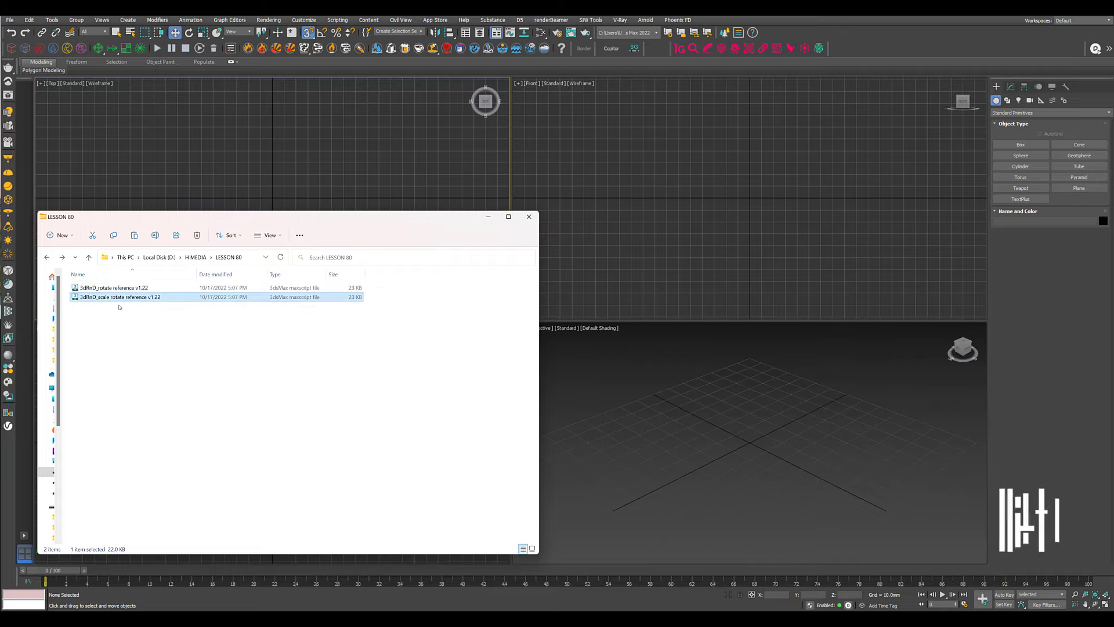
pyautogui.moveTo(119, 300); pyautogui.dragTo(675, 409)
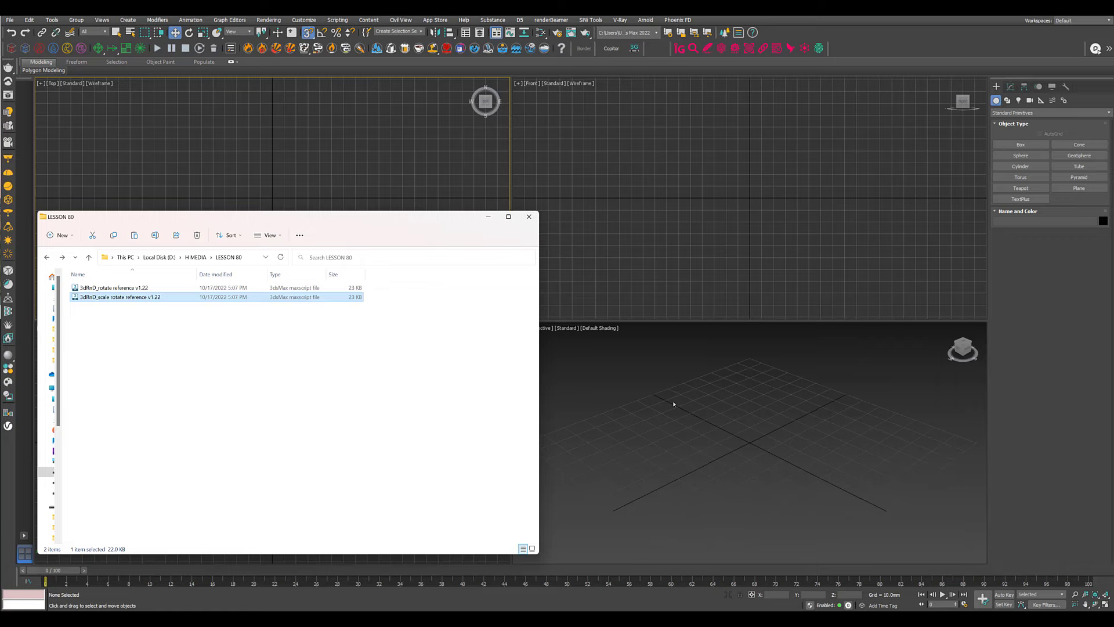
pyautogui.click(674, 404)
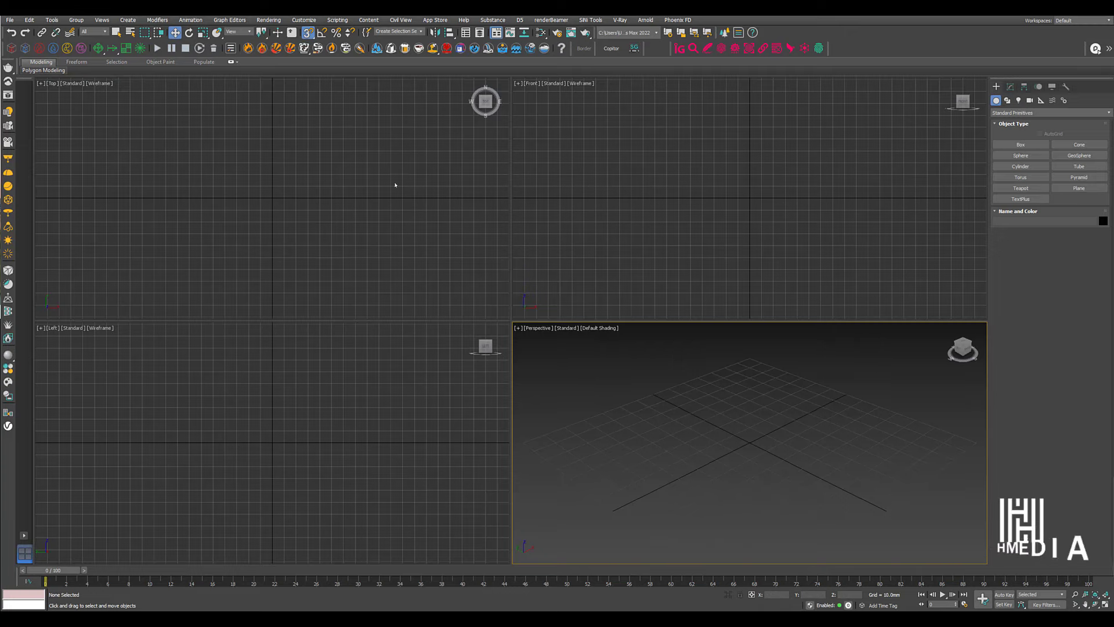
# Show the 3D_RnD category's actions in the user interface customization's toolbar settings and create a new toolbar named 1.
pyautogui.click(303, 19)
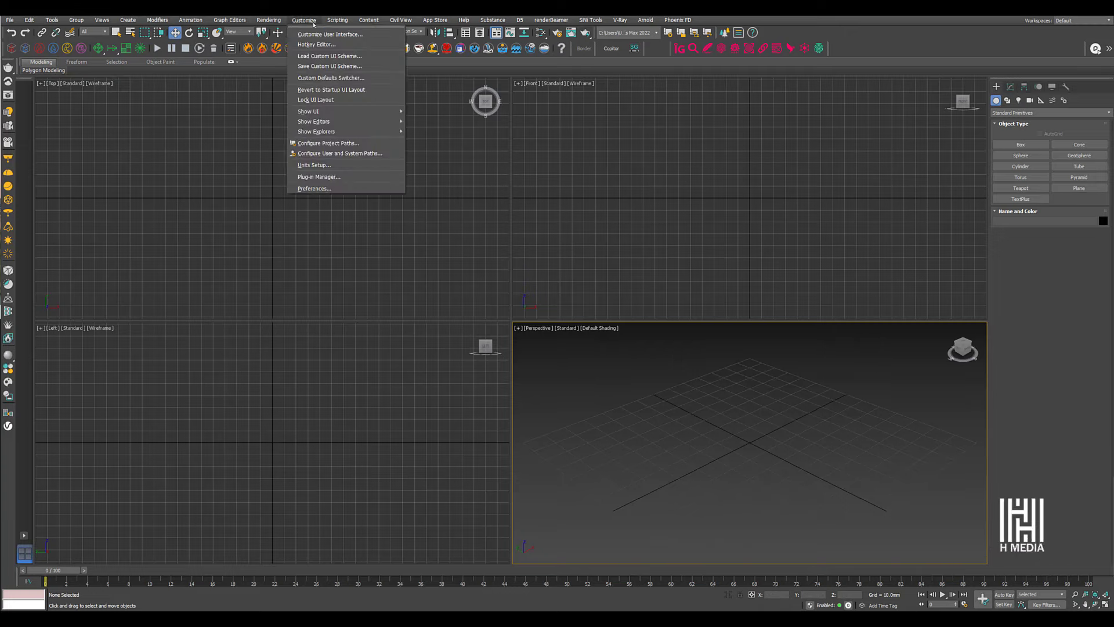
pyautogui.click(361, 36)
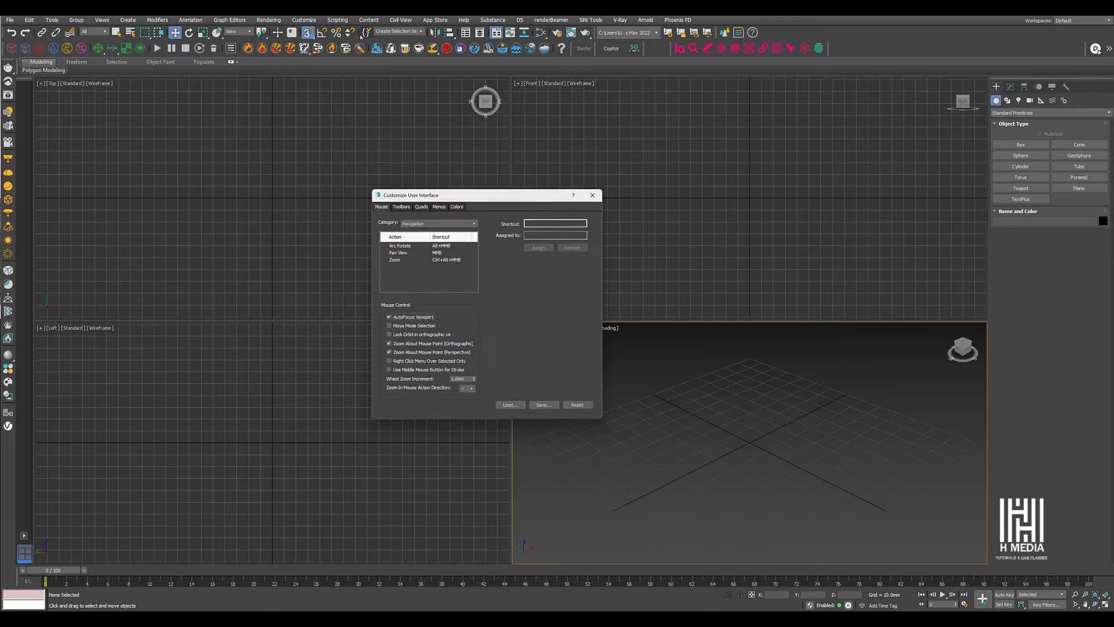
pyautogui.click(401, 207)
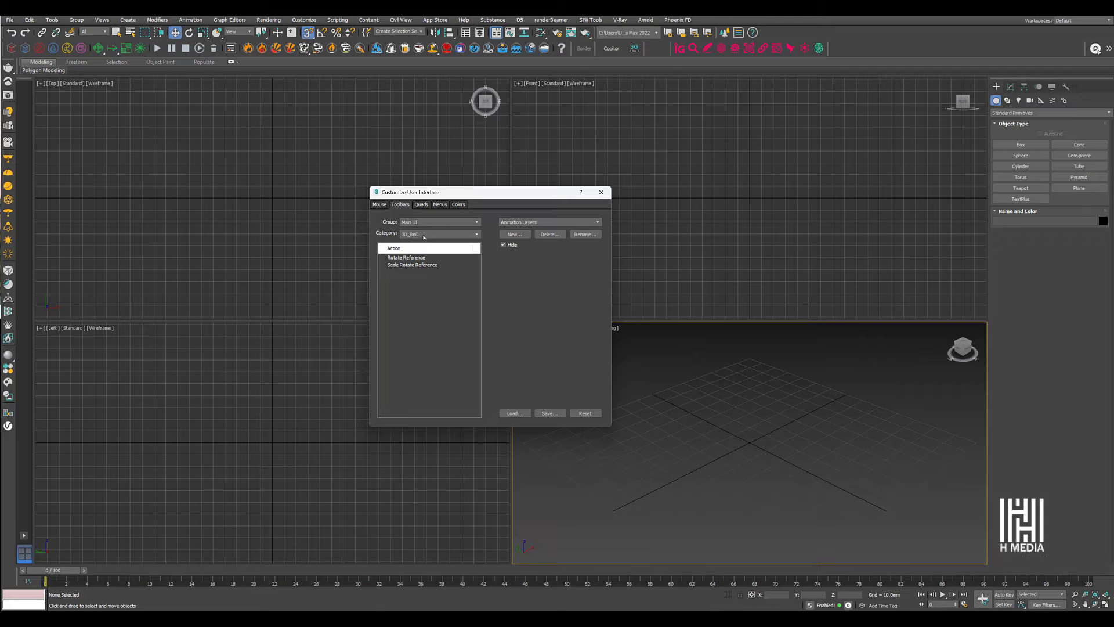
pyautogui.click(413, 265)
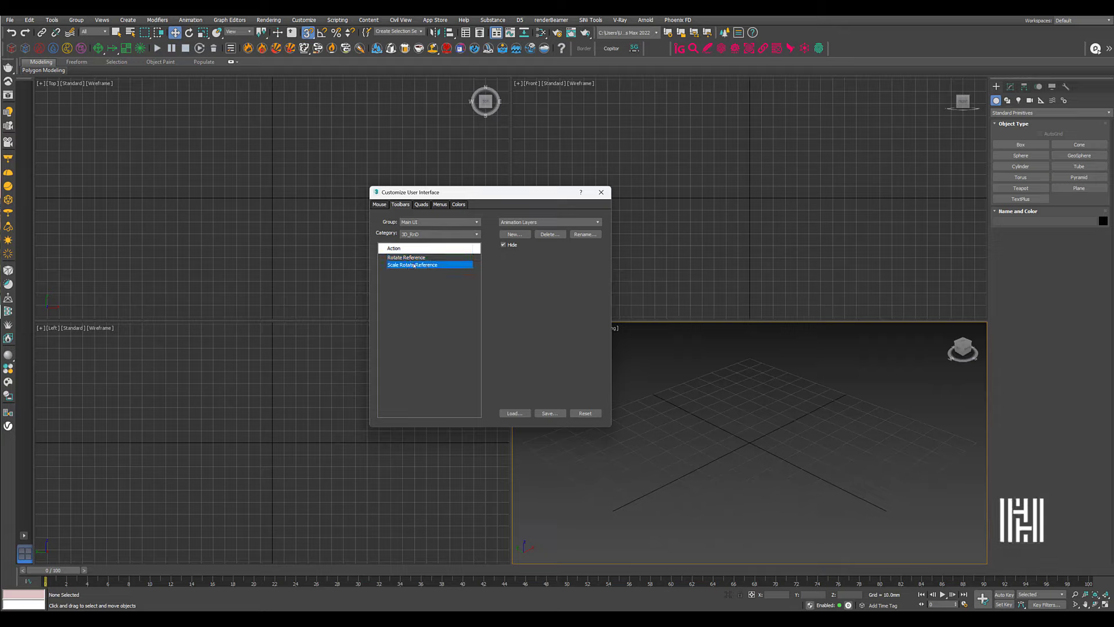
pyautogui.click(521, 235)
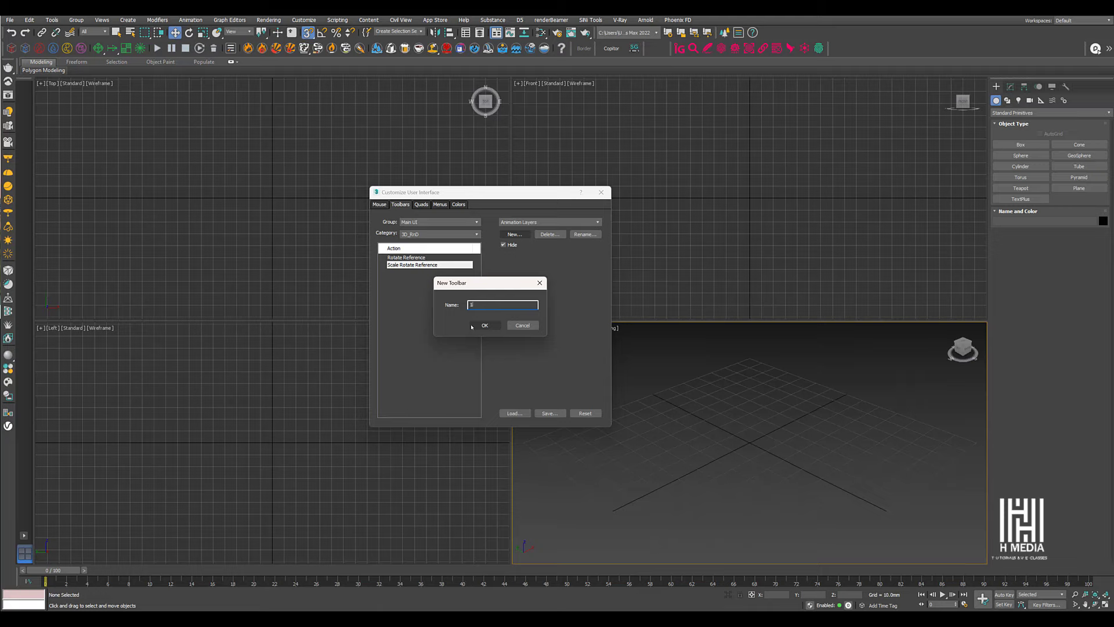
pyautogui.write('1')
pyautogui.click(484, 326)
# Add the Rotate Reference action to the new toolbar and shorten its text button label to Rotate.
pyautogui.moveTo(429, 258); pyautogui.dragTo(721, 227)
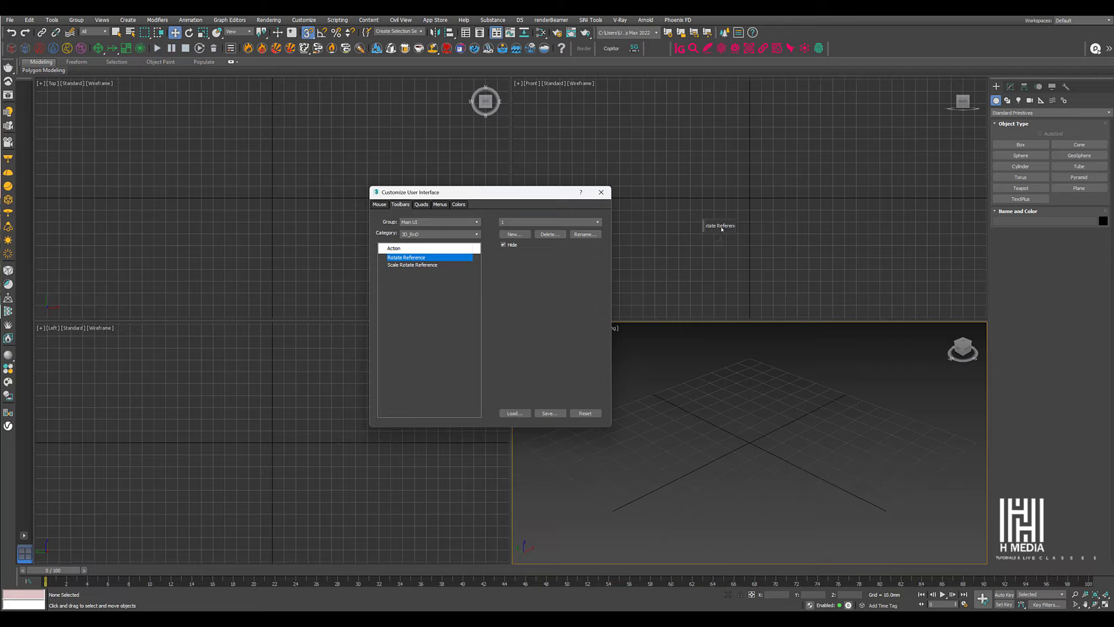
pyautogui.click(716, 228)
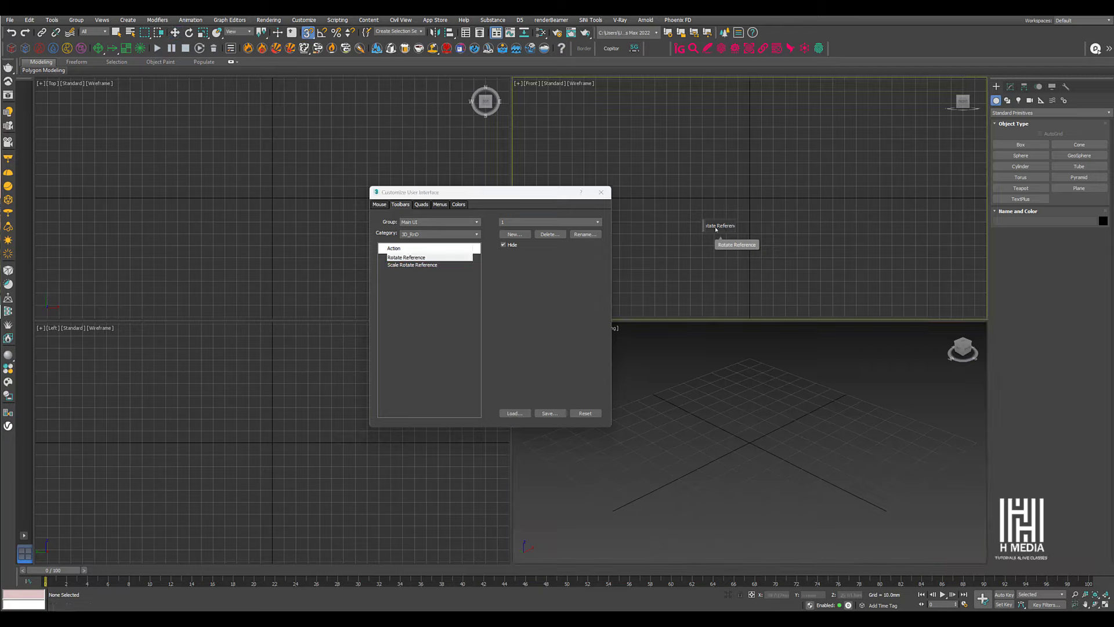
pyautogui.rightClick(718, 226)
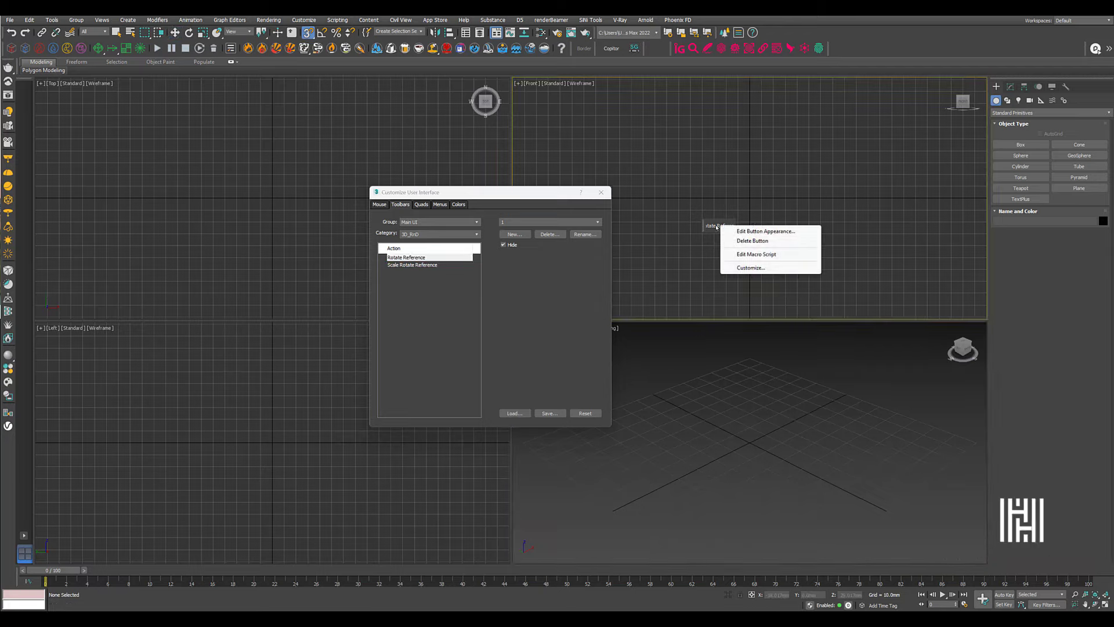
pyautogui.click(771, 232)
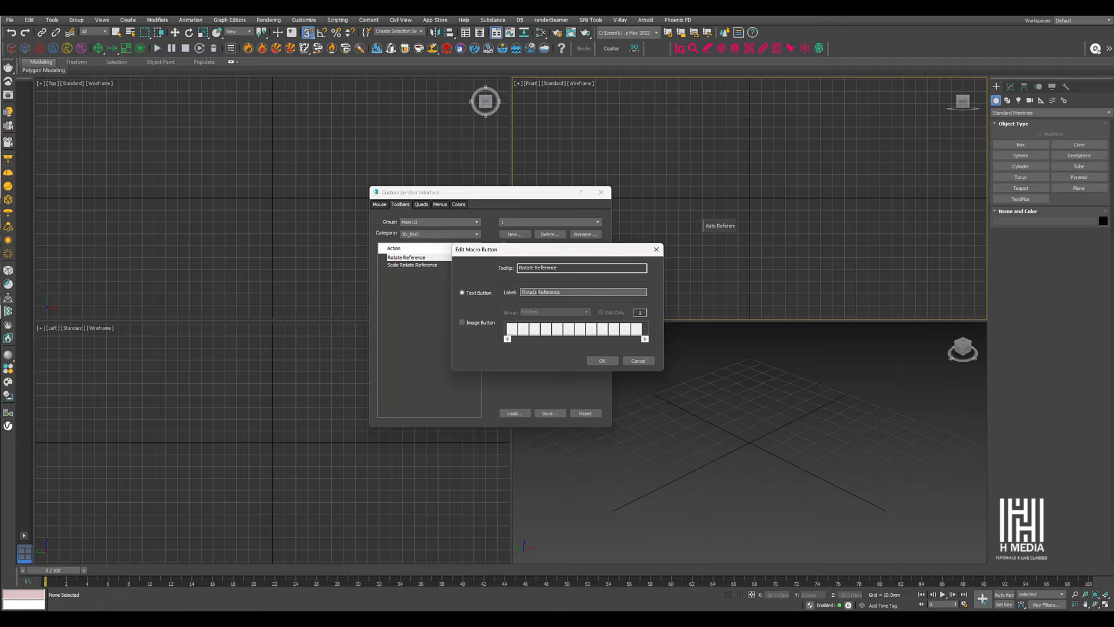
pyautogui.doubleClick(560, 292)
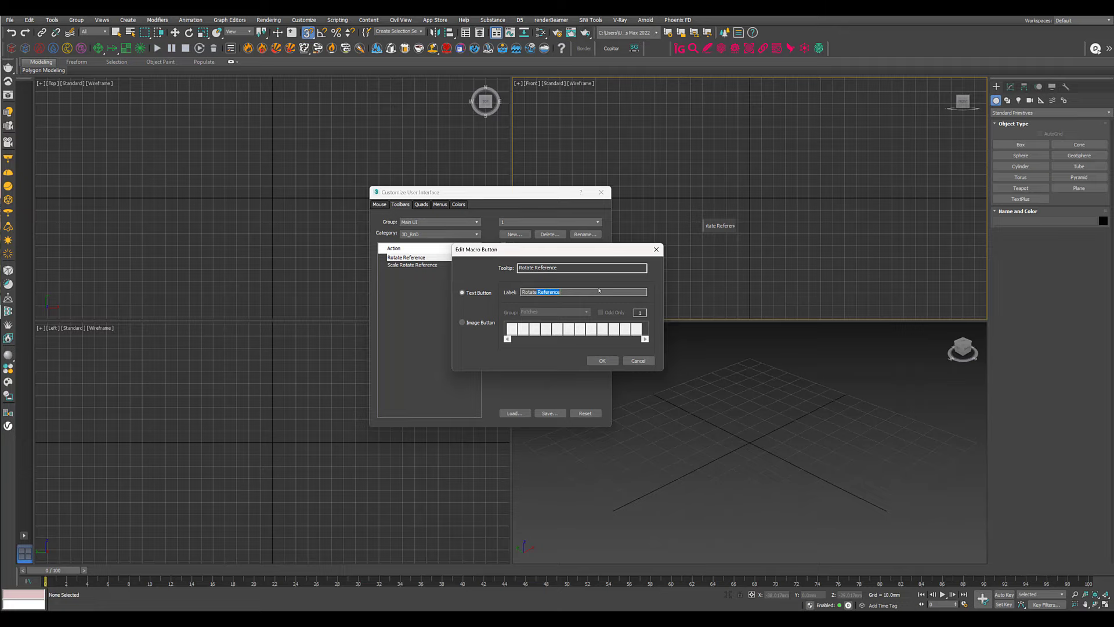
pyautogui.press('BackSpace')
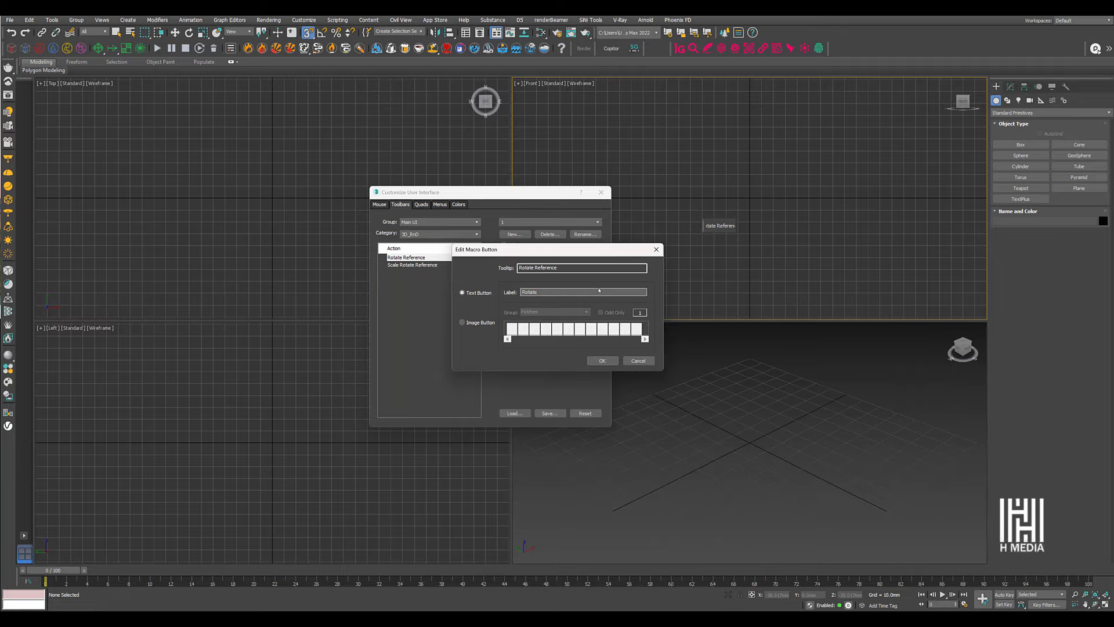
pyautogui.click(598, 364)
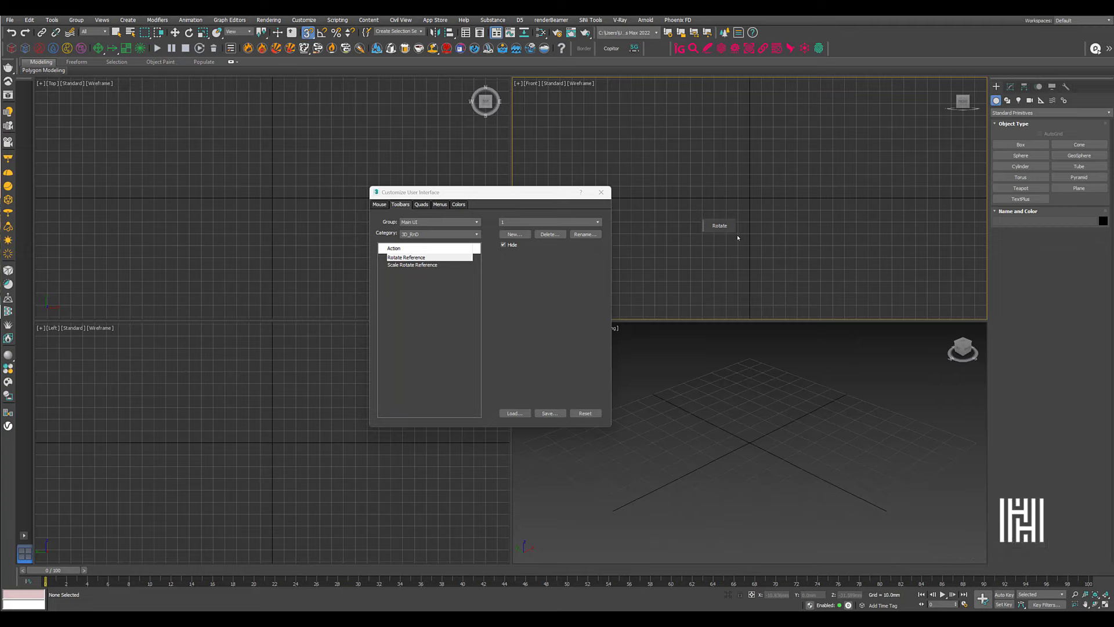
# Add the Scale Rotate Reference action beside the Rotate button with the label Scale, and dock the toolbar at the end of the existing toolbar row.
pyautogui.click(409, 264)
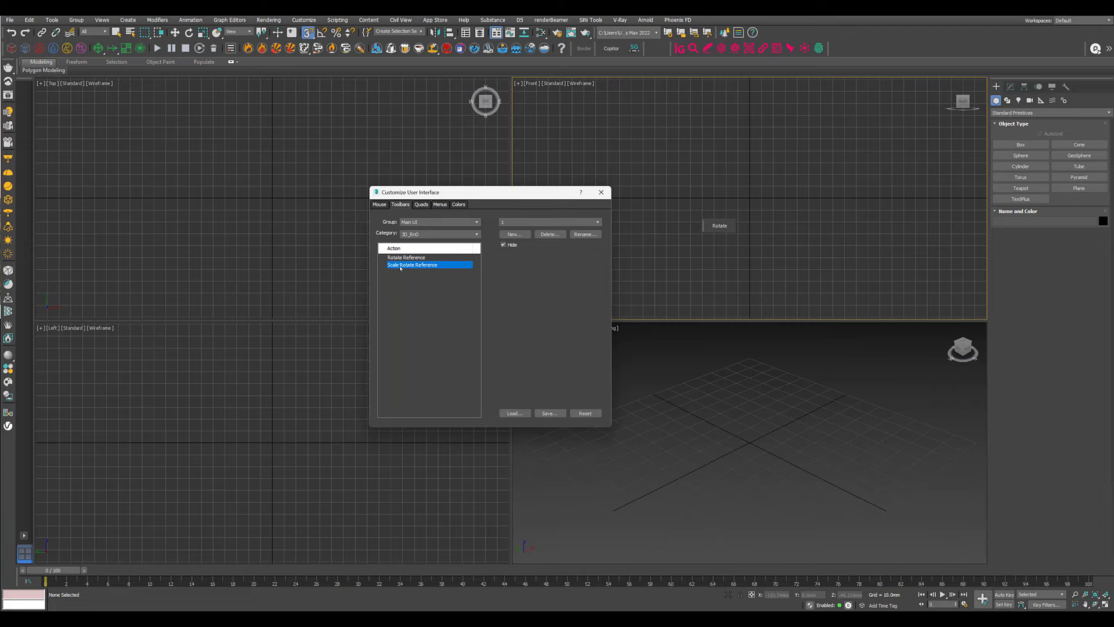
pyautogui.moveTo(733, 229); pyautogui.dragTo(736, 230)
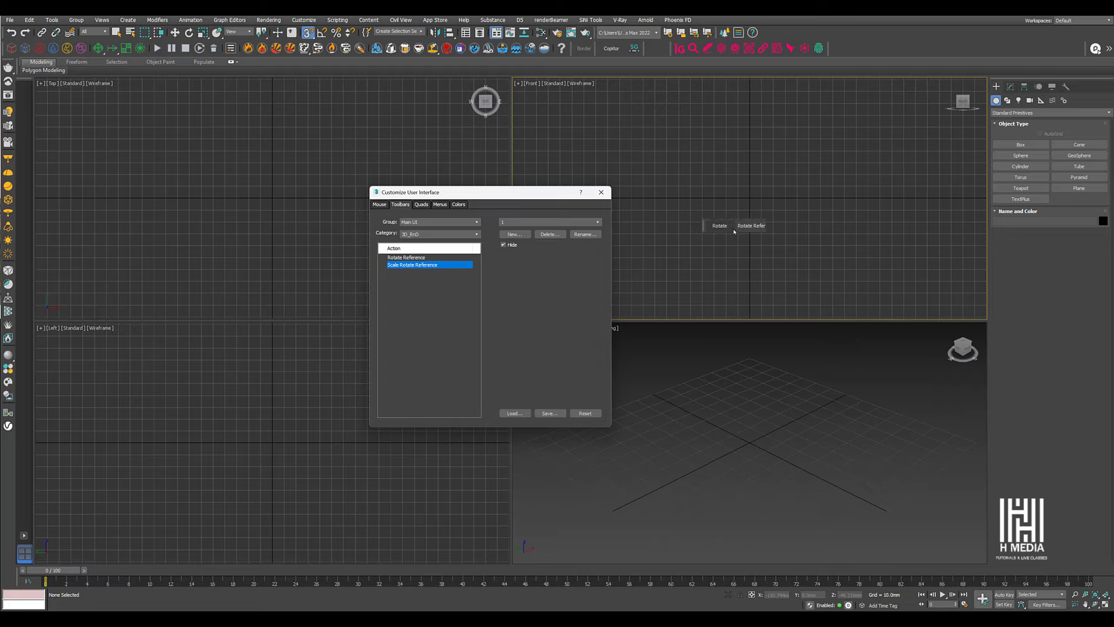
pyautogui.rightClick(751, 226)
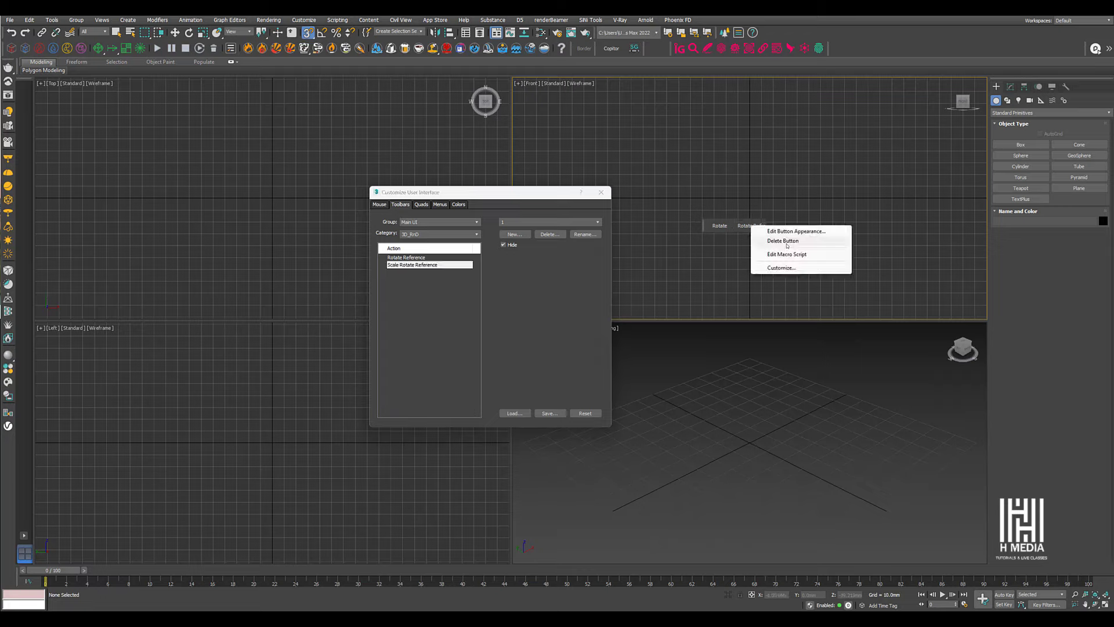
pyautogui.click(795, 231)
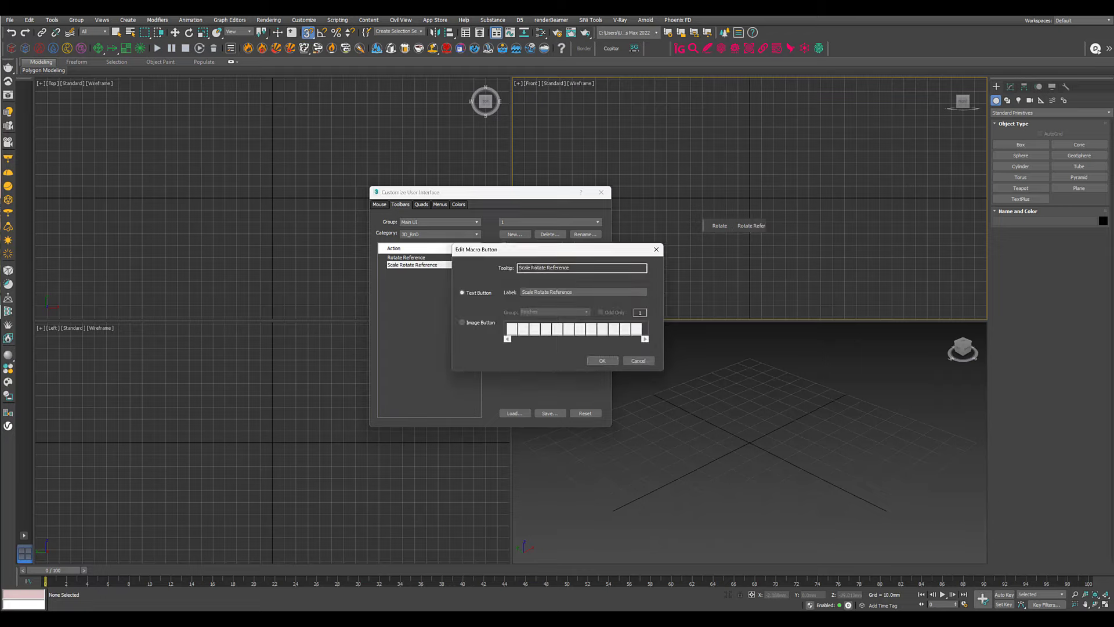
pyautogui.click(533, 292)
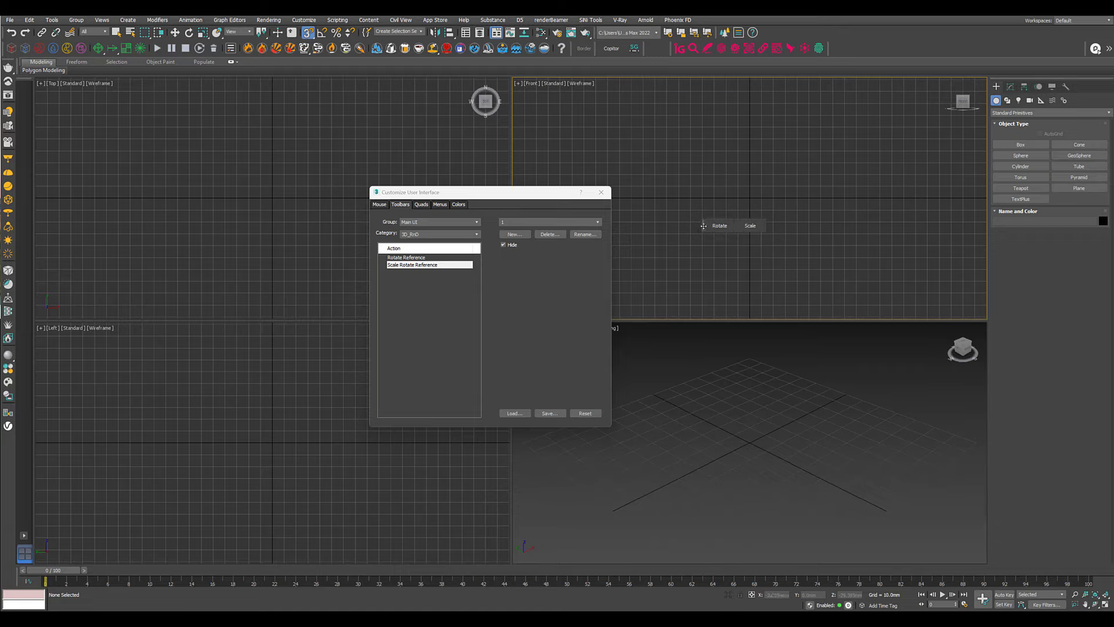
pyautogui.moveTo(704, 226); pyautogui.dragTo(845, 51)
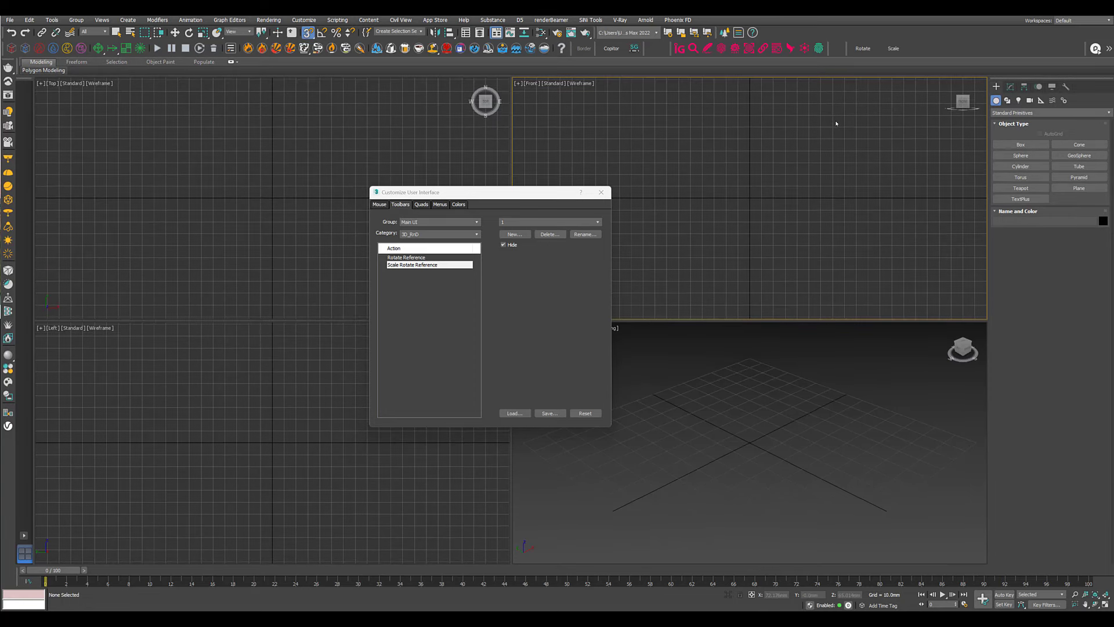